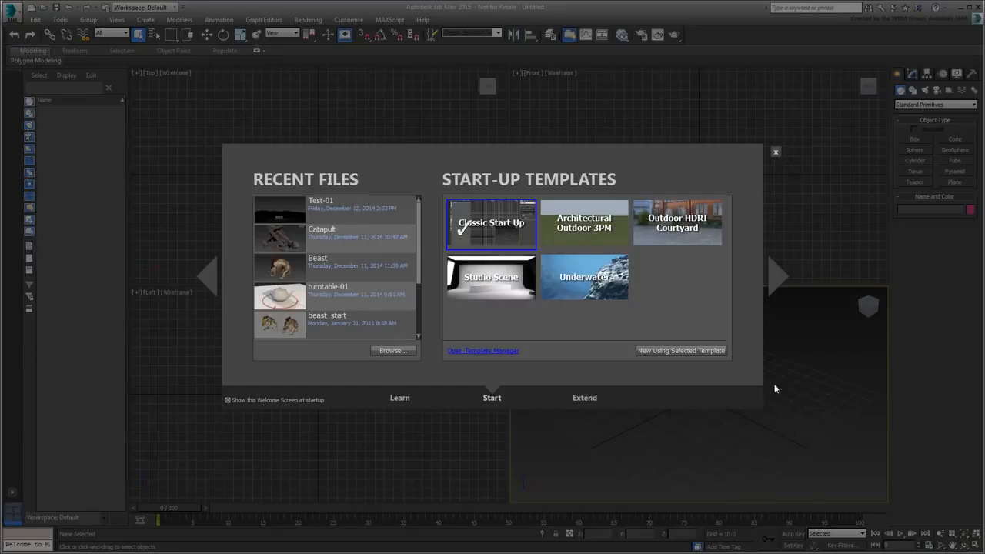
Dismiss the welcome screen and reset the scene to its defaults
{"action": "left_click", "coordinate": [776, 152]}
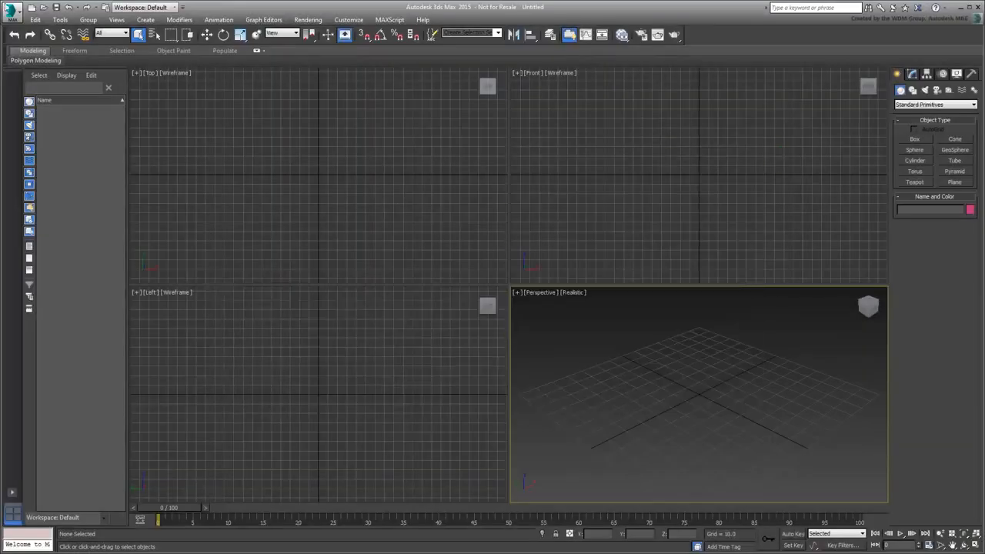
{"action": "left_click", "coordinate": [11, 11]}
{"action": "left_click", "coordinate": [40, 69]}
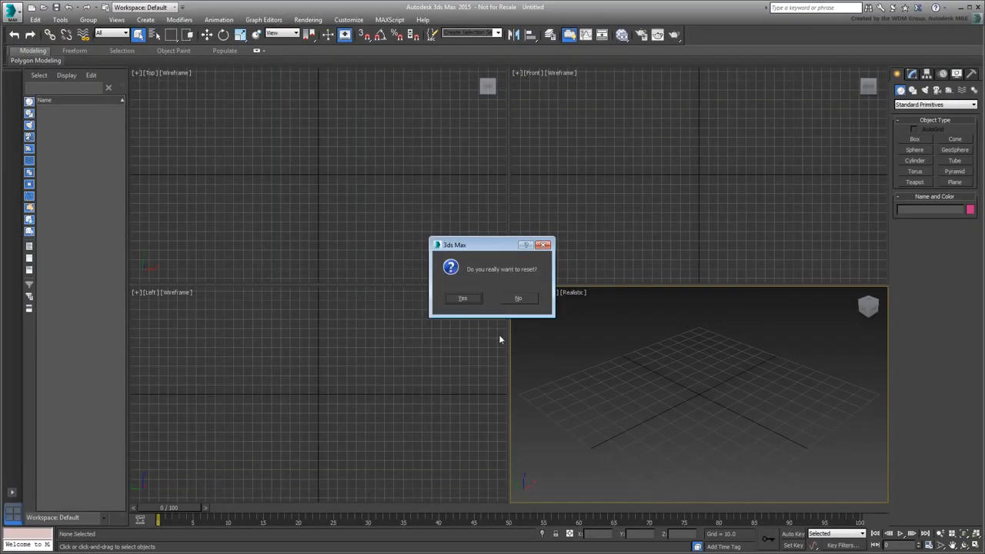
{"action": "left_click", "coordinate": [463, 298]}
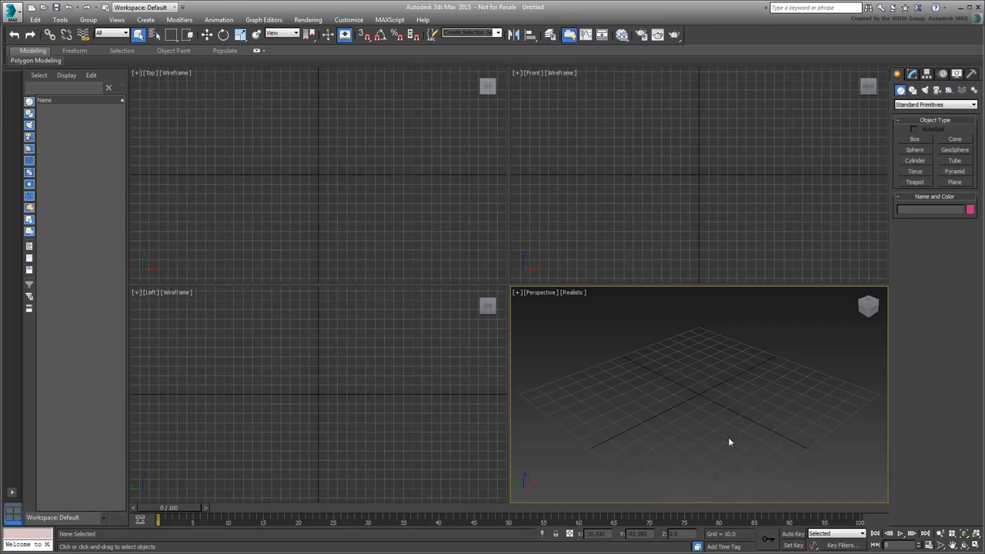
Set the system unit scale to inches and keep the display units generic
{"action": "key", "text": "alt+Tab"}
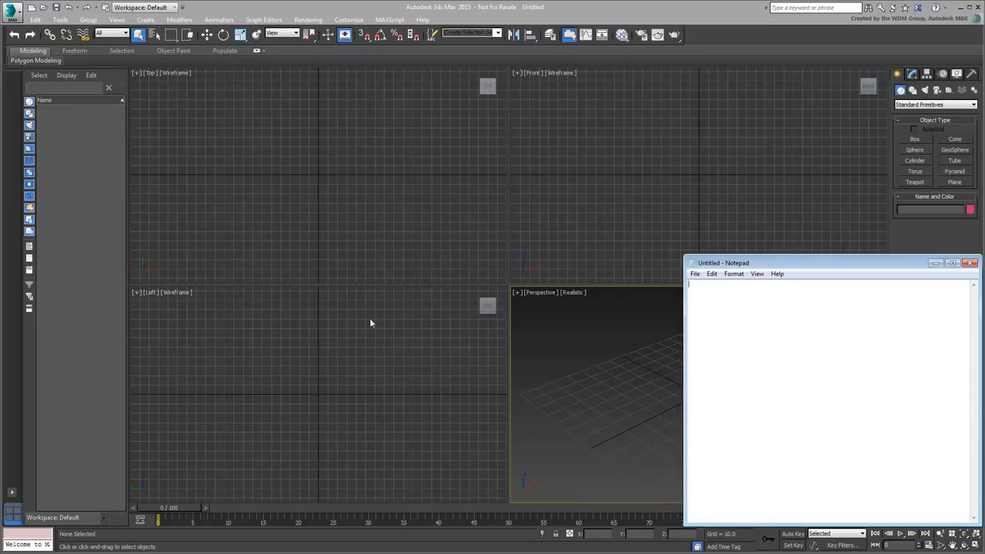
{"action": "left_click", "coordinate": [350, 20]}
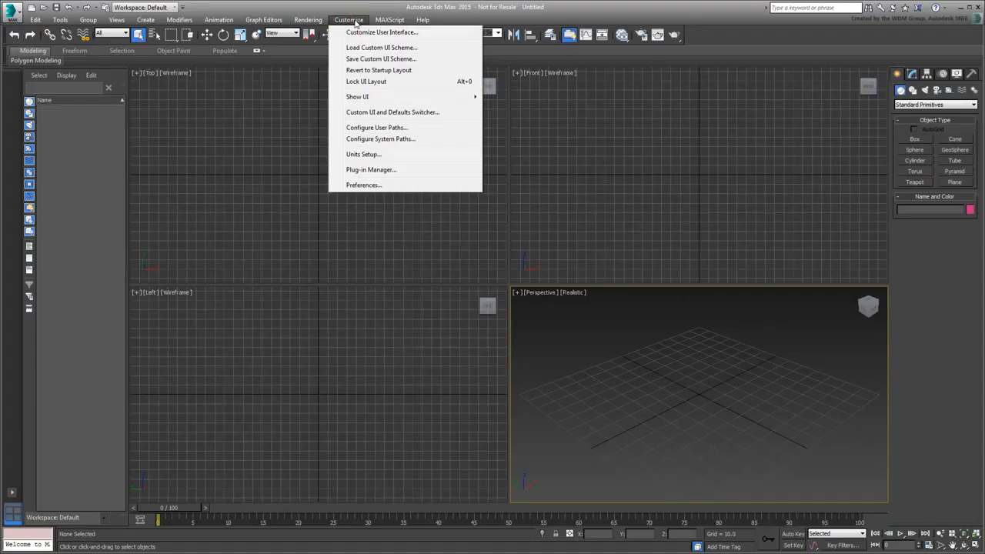
{"action": "left_click", "coordinate": [385, 154]}
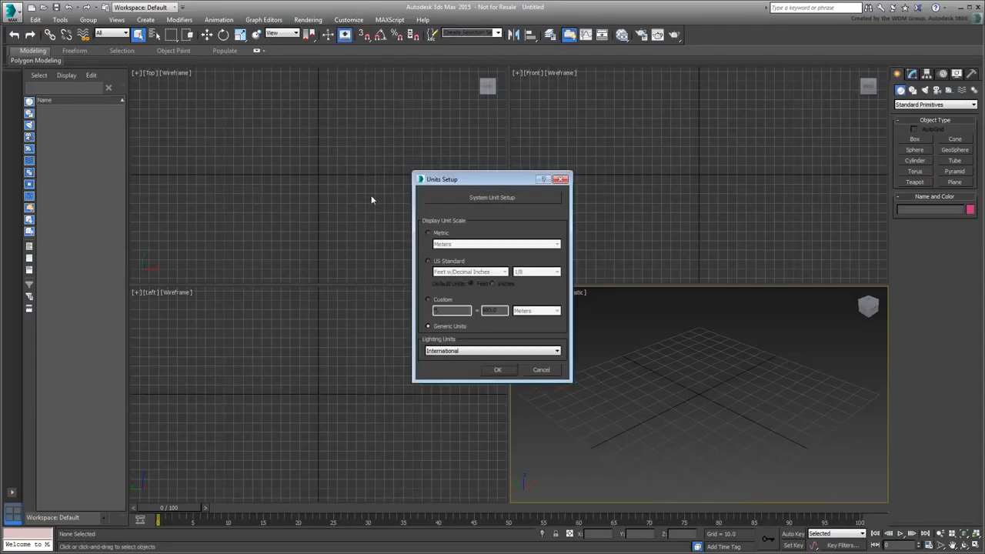
{"action": "left_click", "coordinate": [522, 200]}
{"action": "left_click", "coordinate": [546, 247]}
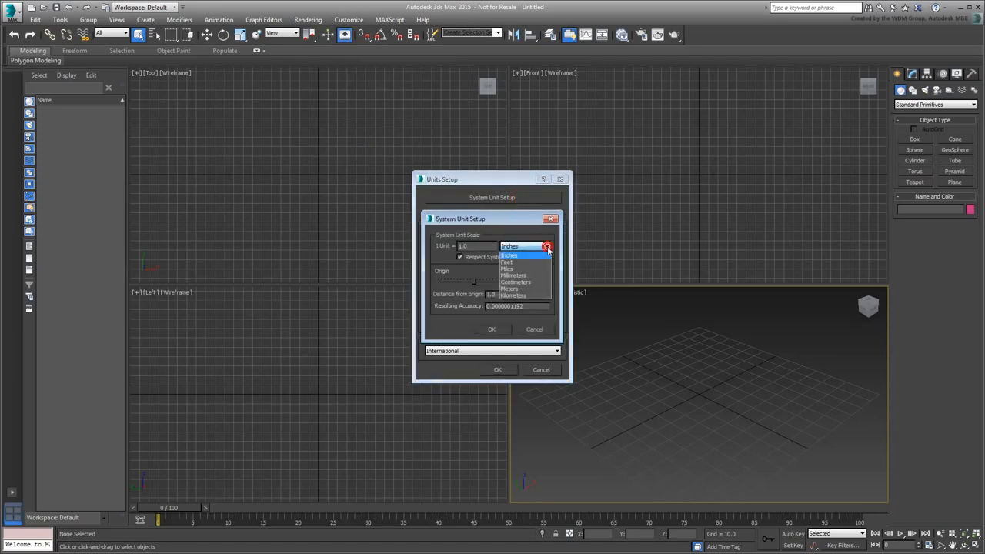
{"action": "left_click", "coordinate": [531, 257]}
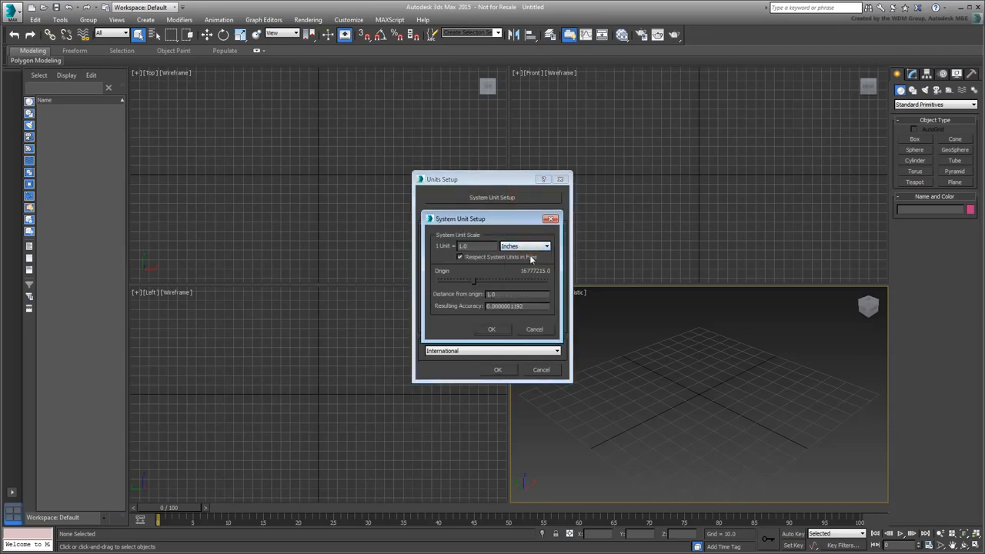
{"action": "left_click", "coordinate": [492, 329]}
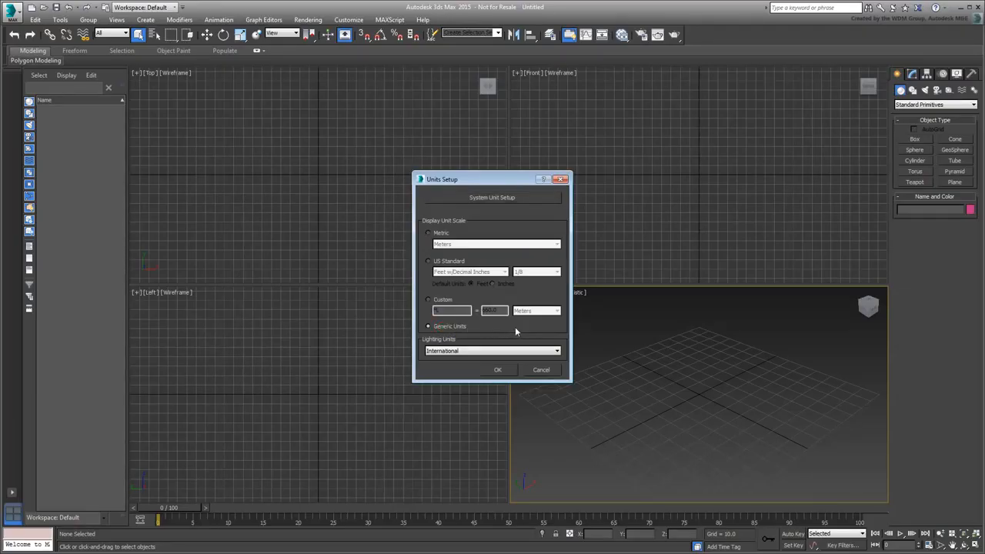
{"action": "left_click", "coordinate": [497, 370]}
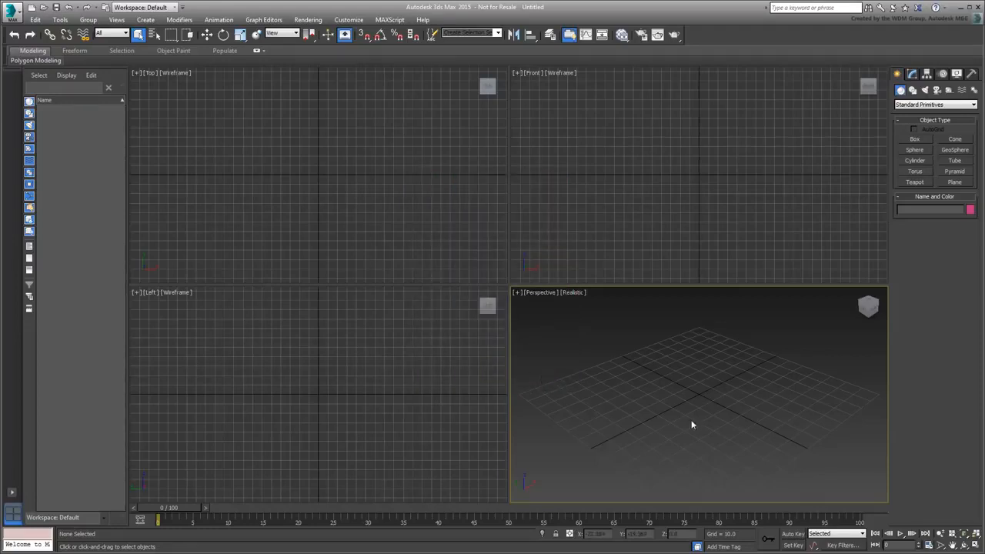
In Notepad, write the lines "System Units: Inches" and "Display Units: Generic"
{"action": "type", "text": "Sys"}
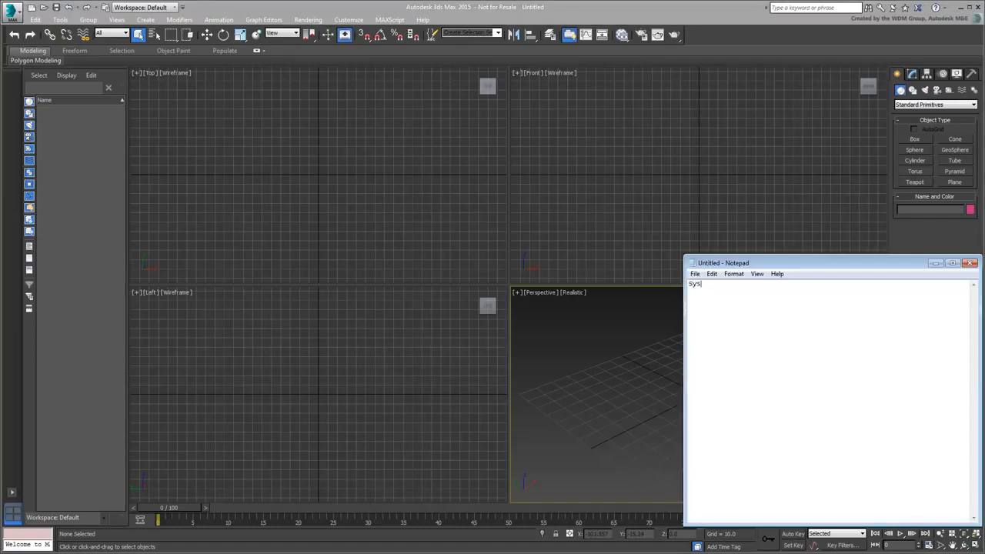
{"action": "type", "text": "tem Units: Inches"}
{"action": "key", "text": "Return"}
{"action": "type", "text": "Display Units: Gener"}
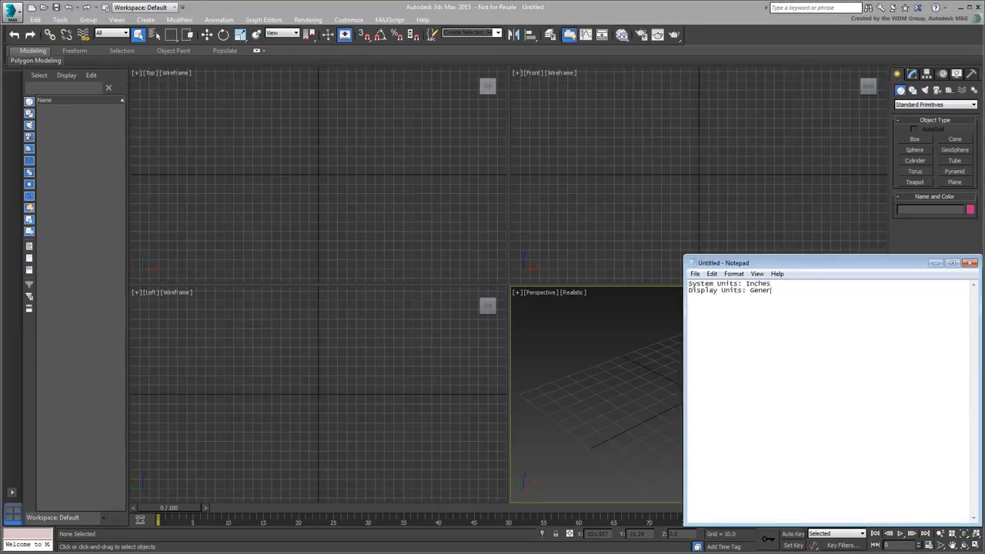
{"action": "type", "text": "ic"}
Add the heading "Simple Scene that renders an AO pass on all objects." and a blank line above the unit notes
{"action": "left_click", "coordinate": [689, 284]}
{"action": "key", "text": "Return"}
{"action": "key", "text": "Return"}
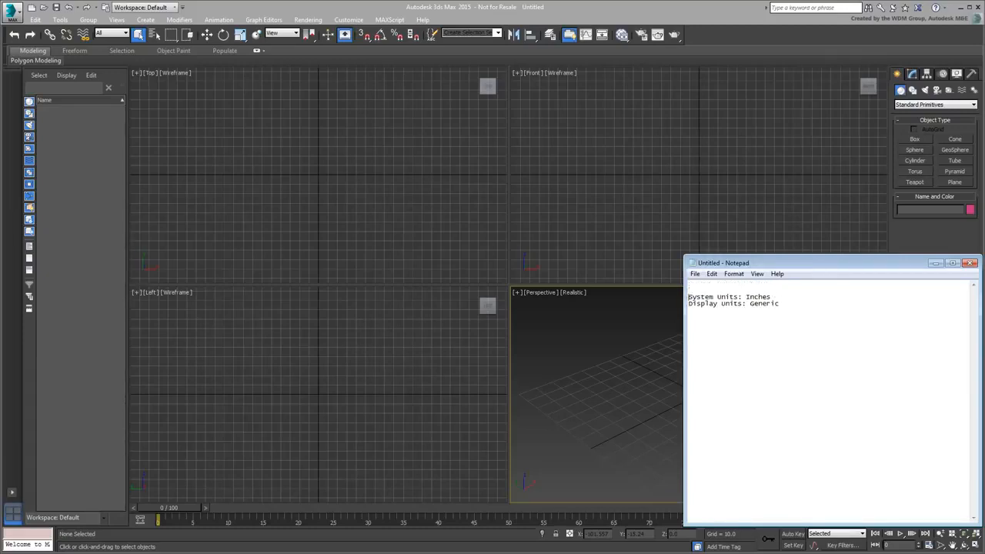
{"action": "type", "text": "Simple Scene that renders an AO pass"}
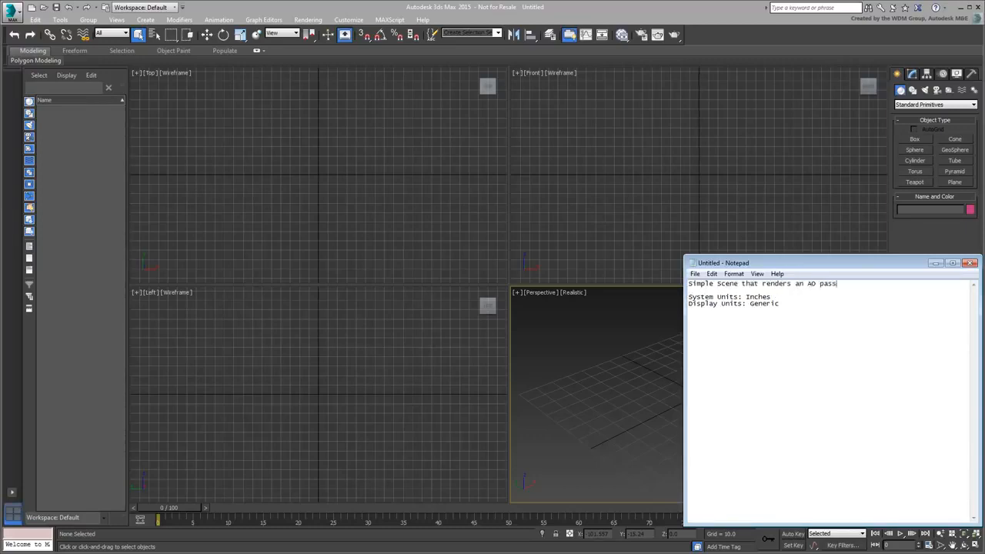
{"action": "type", "text": " on all objects."}
Switch to 3ds Max, create a plane across the Perspective grid, and set its length and width to 120
{"action": "left_click", "coordinate": [954, 183]}
{"action": "left_click", "coordinate": [954, 182]}
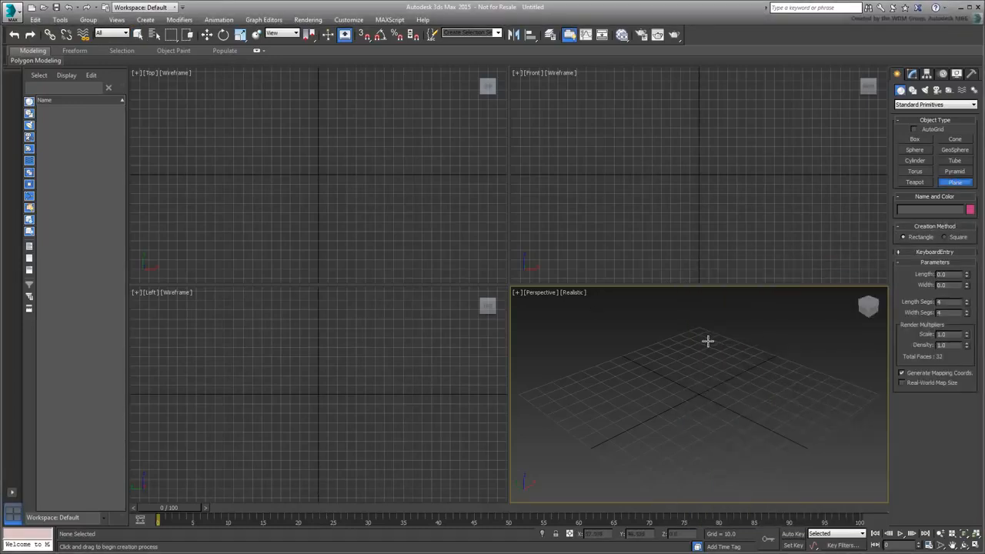
{"action": "left_click_drag", "start_coordinate": [699, 328], "coordinate": [800, 467]}
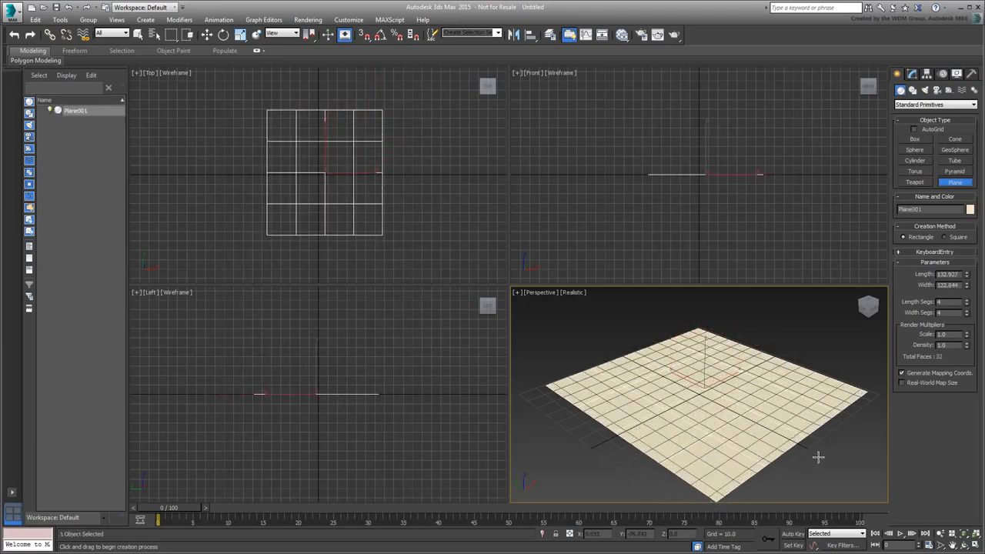
{"action": "double_click", "coordinate": [954, 273]}
{"action": "type", "text": "120"}
{"action": "key", "text": "Tab"}
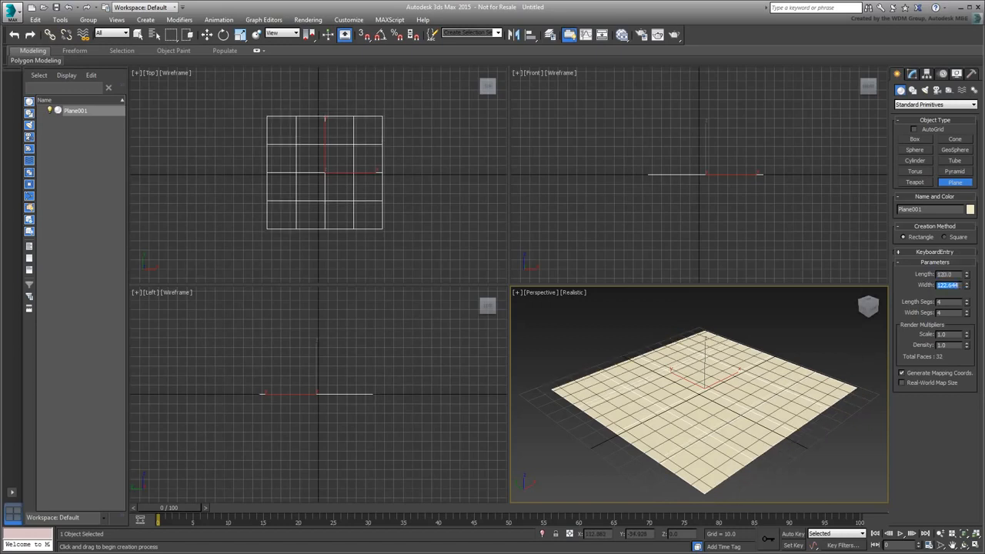
{"action": "type", "text": "120"}
{"action": "key", "text": "Return"}
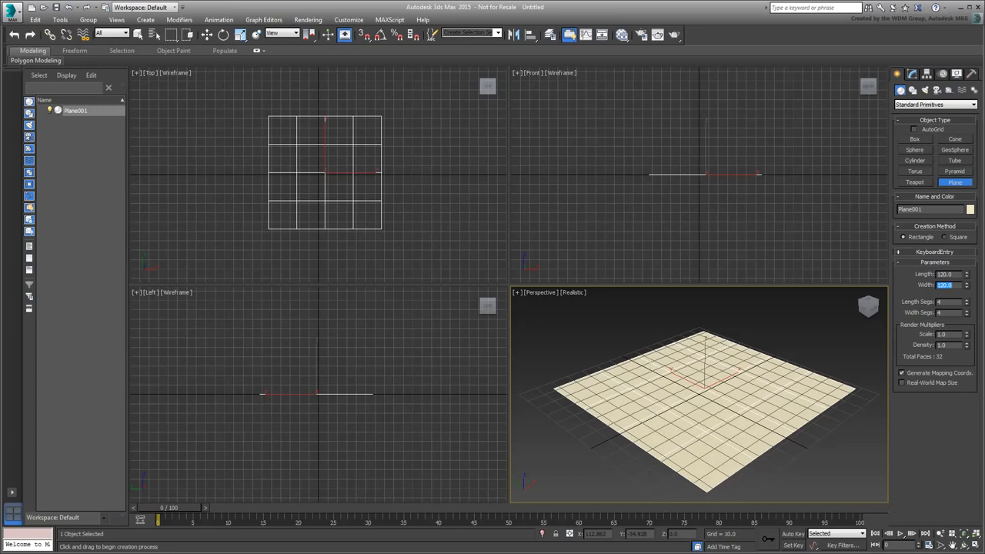
Move the plane to the world origin by setting its X and Y positions to 0
{"action": "left_click", "coordinate": [207, 34]}
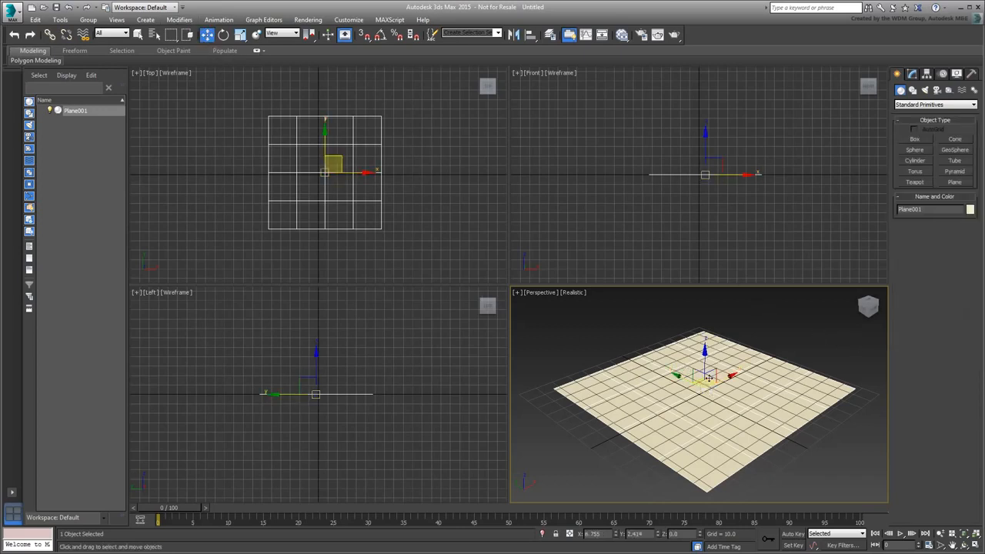
{"action": "left_click_drag", "start_coordinate": [708, 377], "coordinate": [701, 379]}
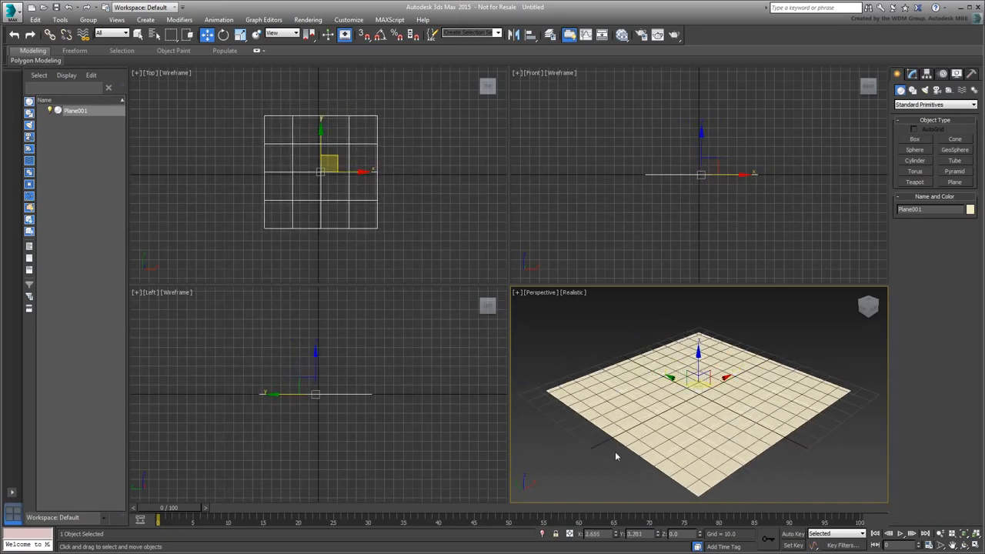
{"action": "right_click", "coordinate": [615, 532]}
{"action": "right_click", "coordinate": [658, 534]}
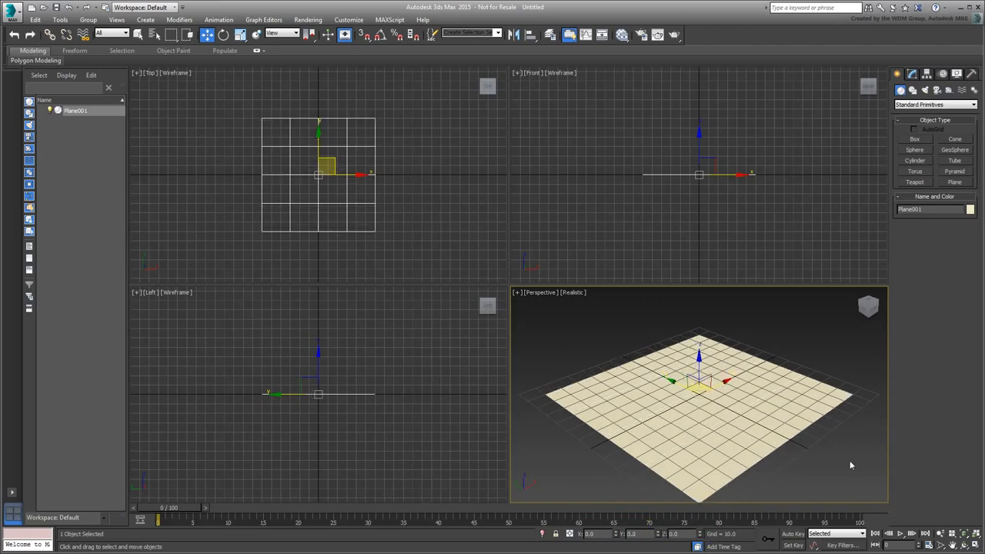
Maximize the Perspective viewport and record in Notepad "Viewport: Maximized Perspective (Realistic); 4-equal default"
{"action": "key", "text": "alt+w"}
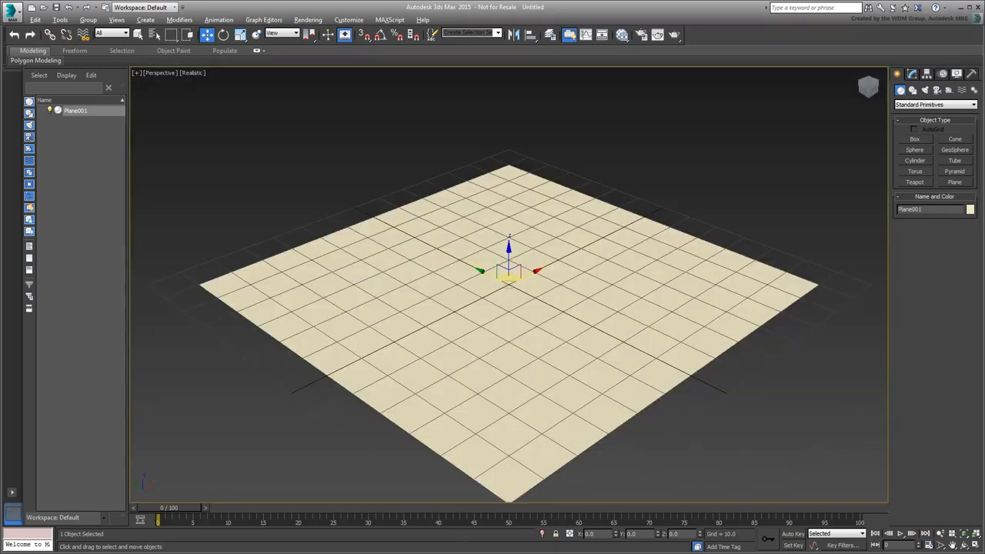
{"action": "key", "text": "alt+Tab"}
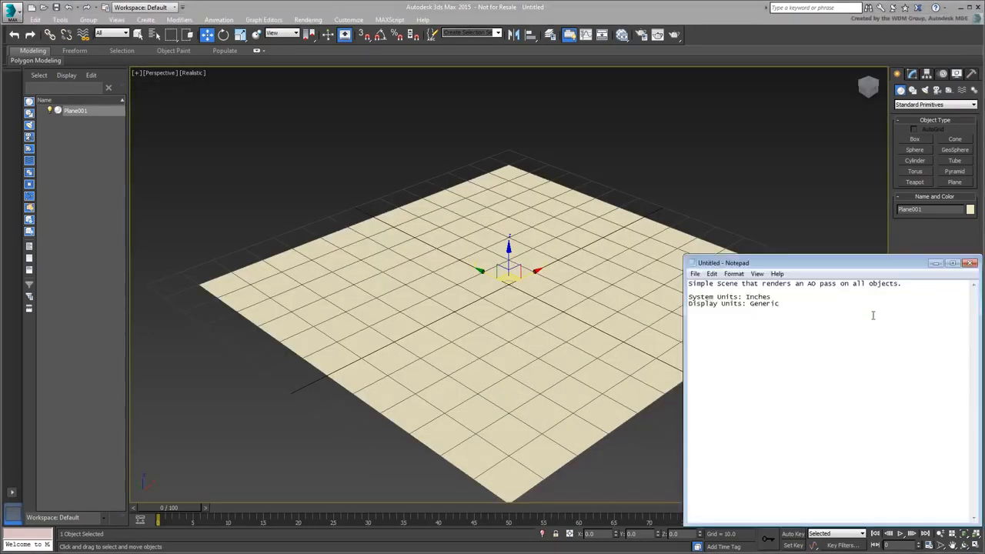
{"action": "type", "text": "Viewport: Maximized Perspective (R"}
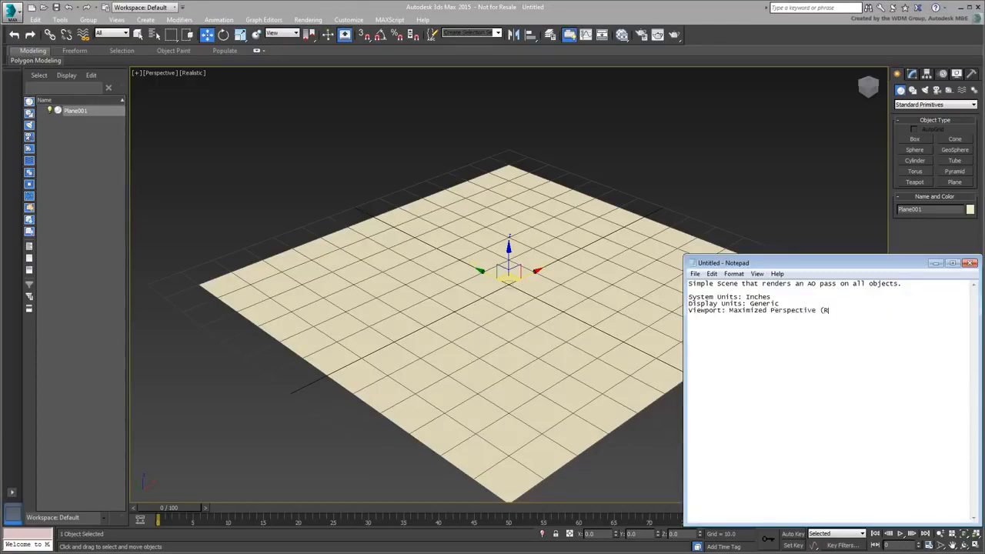
{"action": "type", "text": "ealistic); 4-equal default"}
Compare the default four-viewport layout in 3ds Max with the maximized Perspective viewport
{"action": "left_click", "coordinate": [249, 385]}
{"action": "key", "text": "alt+w"}
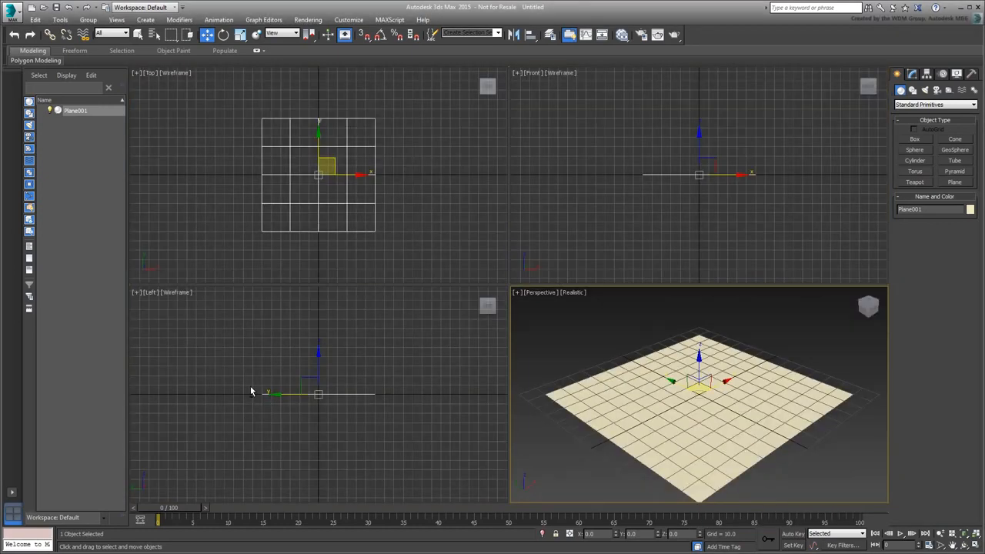
{"action": "key", "text": "alt+w"}
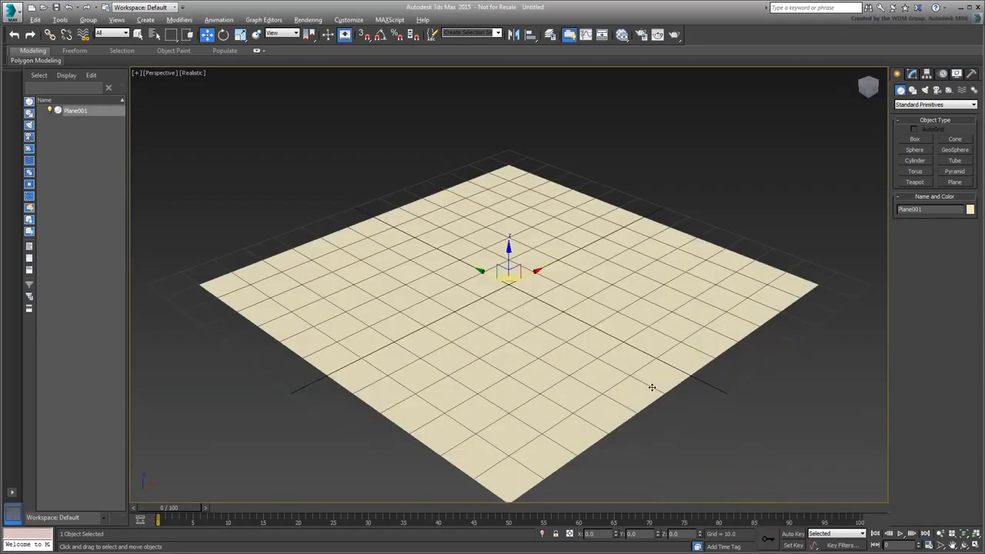
{"action": "key", "text": "alt+Tab"}
Create a teapot with a radius of about 15 at the plane's centre and set its segments to 8
{"action": "middle_click_drag", "start_coordinate": [530, 334], "coordinate": [491, 343], "text": "alt"}
{"action": "scroll", "coordinate": [528, 337], "scroll_direction": "up", "scroll_amount": 2}
{"action": "middle_click_drag", "start_coordinate": [491, 343], "coordinate": [488, 341], "text": "alt"}
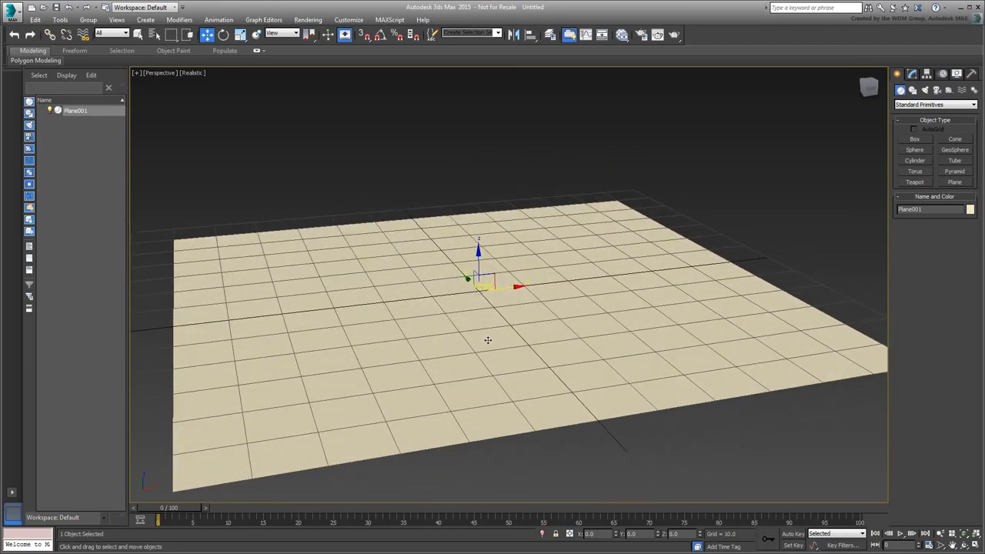
{"action": "left_click", "coordinate": [915, 182]}
{"action": "left_click_drag", "start_coordinate": [481, 291], "coordinate": [518, 273]}
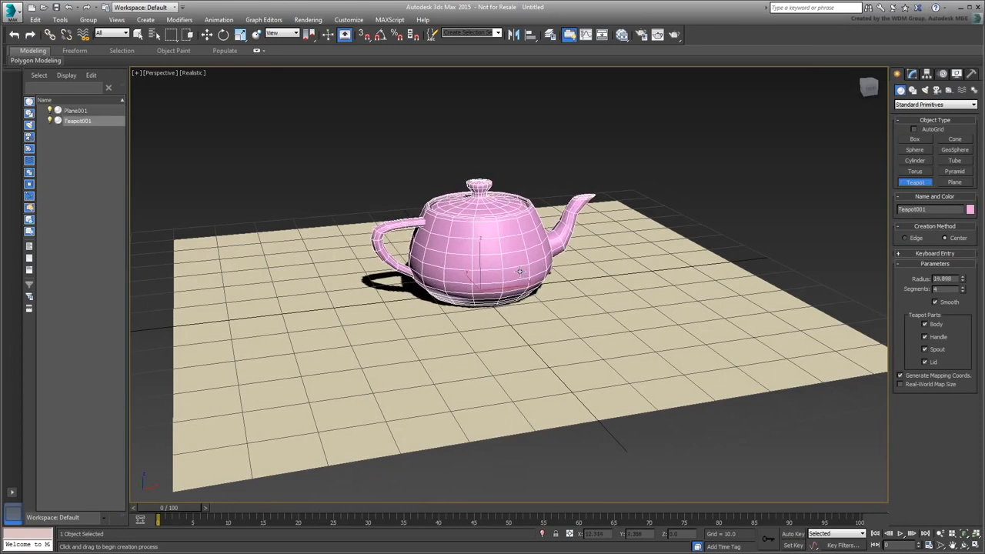
{"action": "left_click", "coordinate": [963, 288]}
{"action": "left_click", "coordinate": [963, 288]}
{"action": "left_click", "coordinate": [962, 288]}
{"action": "left_click", "coordinate": [962, 288]}
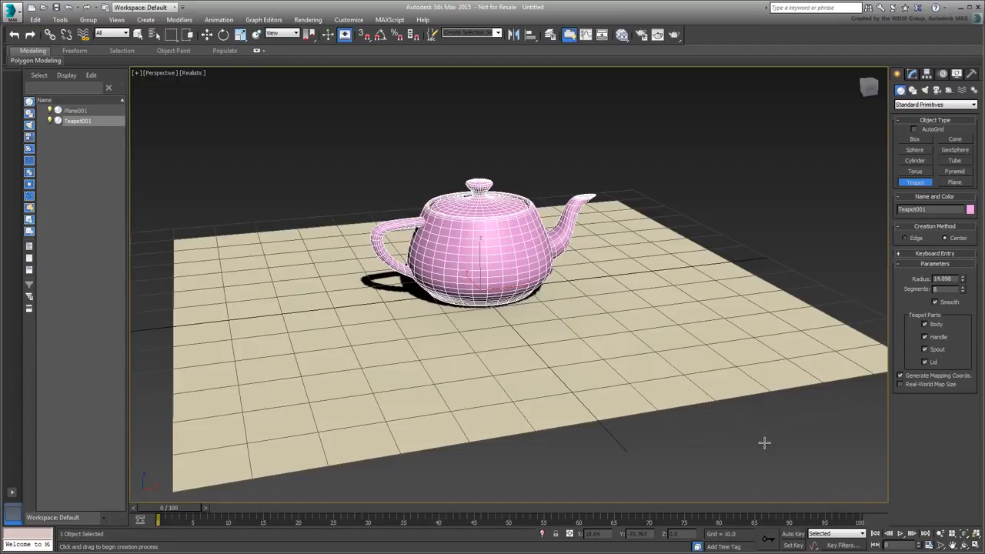
{"action": "left_click", "coordinate": [309, 20]}
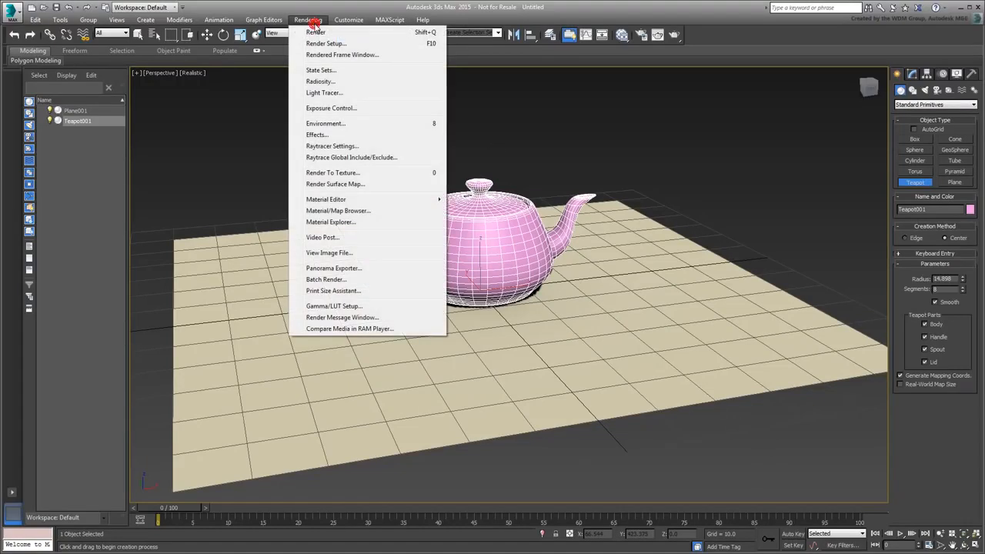
{"action": "left_click", "coordinate": [325, 44]}
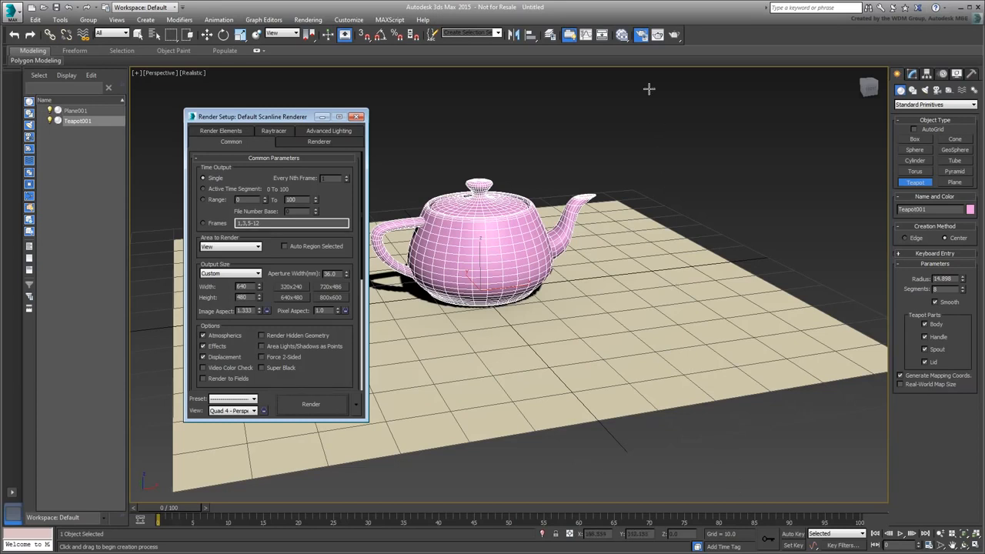
{"action": "left_click", "coordinate": [641, 36]}
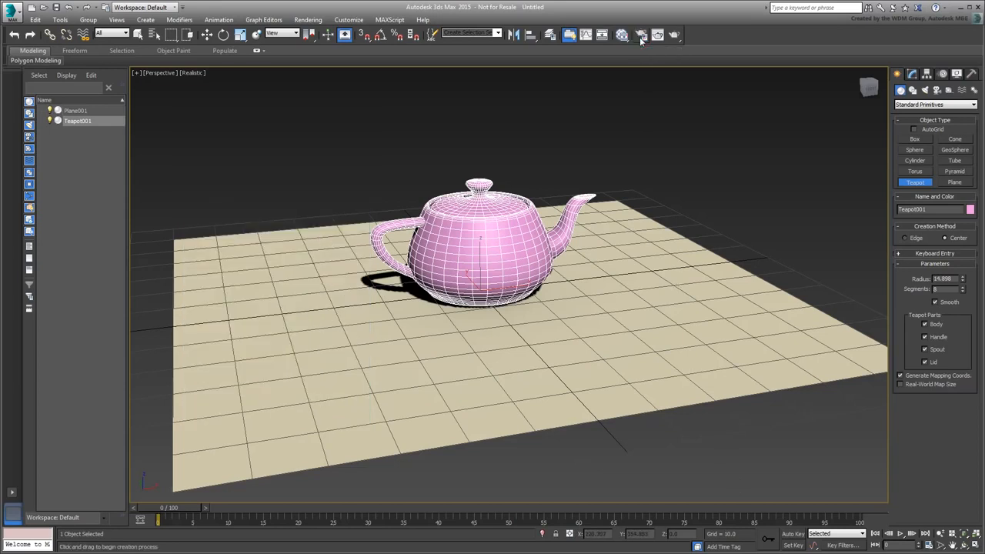
Open Render Setup and set the output size to the HDTV (video) preset
{"action": "left_click", "coordinate": [641, 36]}
{"action": "key", "text": "F10"}
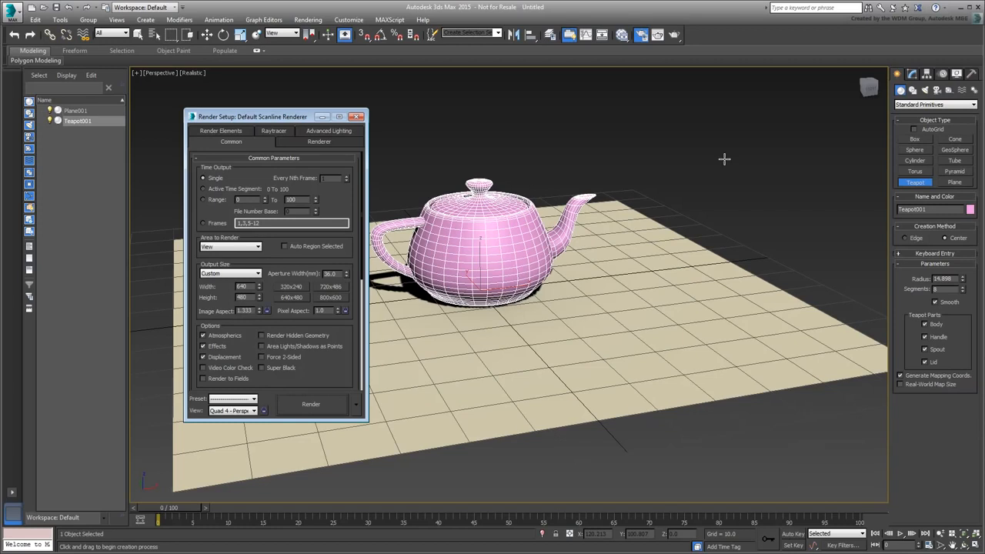
{"action": "left_click", "coordinate": [258, 273]}
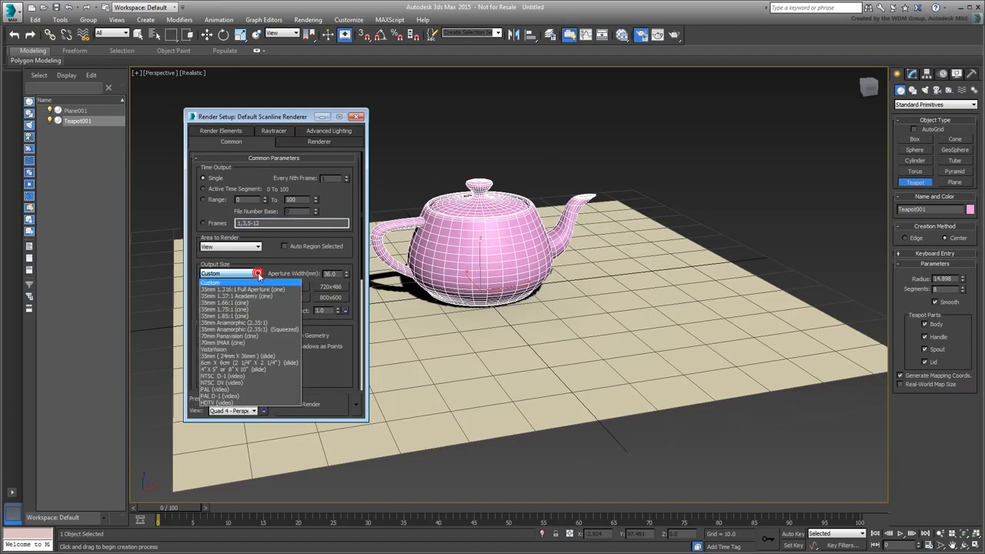
{"action": "left_click", "coordinate": [241, 401]}
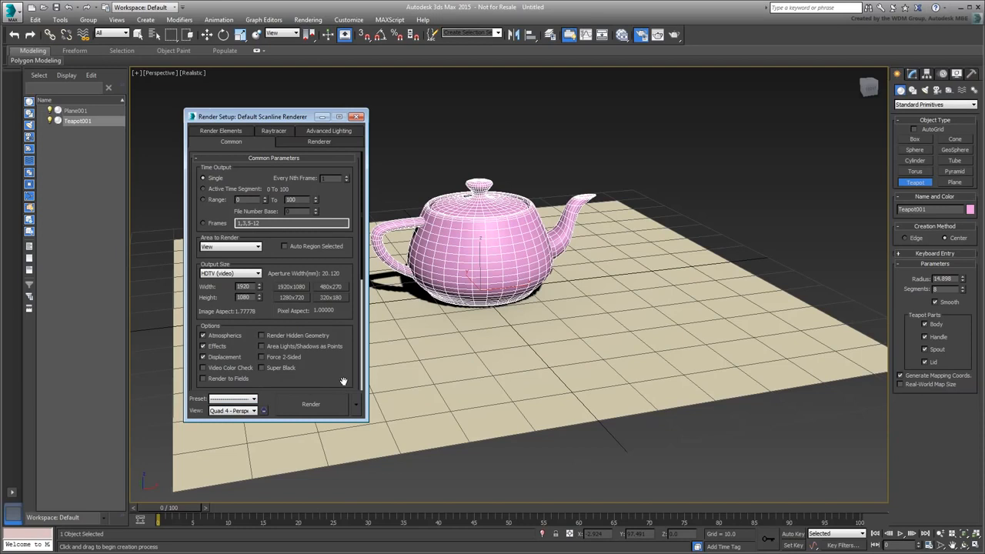
Set the render output size to 1280x720 and record in Notepad "Resolution: HDTV 720p, 1280x720"
{"action": "left_click", "coordinate": [286, 297]}
{"action": "key", "text": "alt+Tab"}
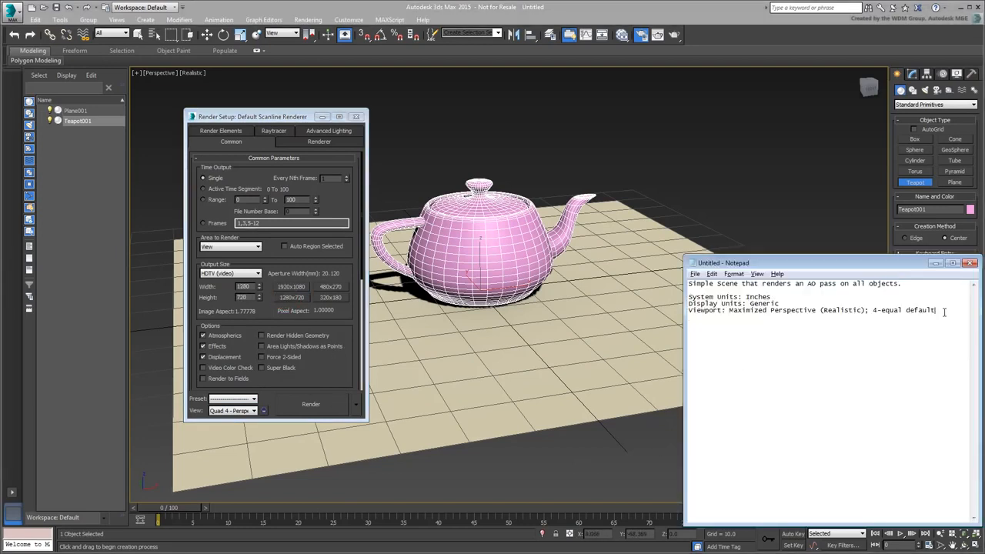
{"action": "type", "text": "Resolution: HDTV 720p, 1280x720"}
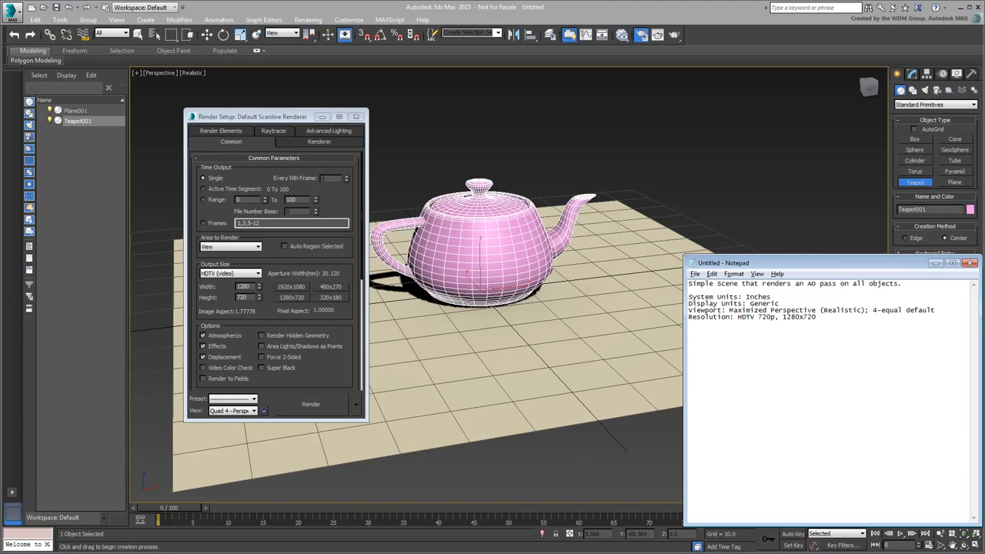
Assign NVIDIA mental ray as the production renderer in Render Setup
{"action": "left_click_drag", "start_coordinate": [339, 368], "coordinate": [331, 92]}
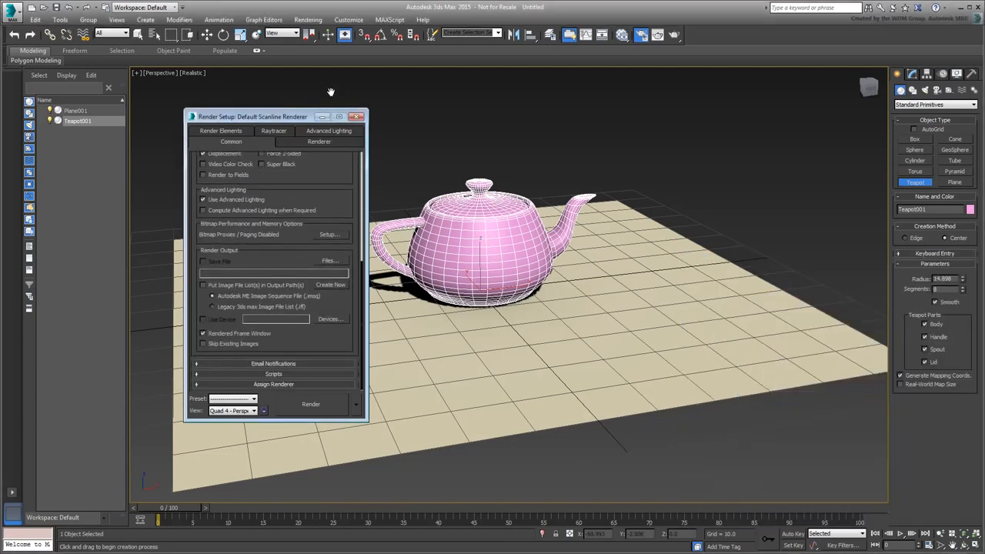
{"action": "left_click", "coordinate": [314, 384]}
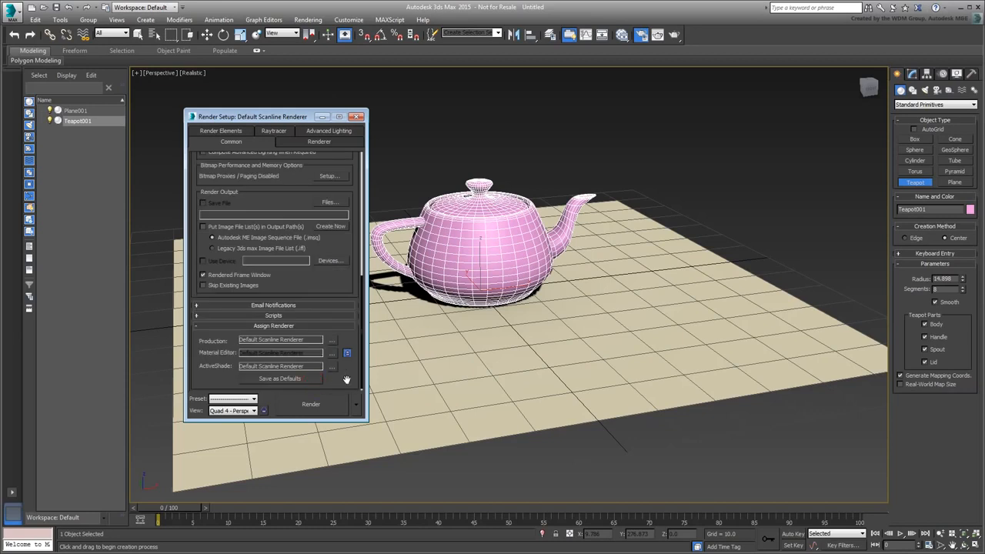
{"action": "left_click", "coordinate": [333, 343]}
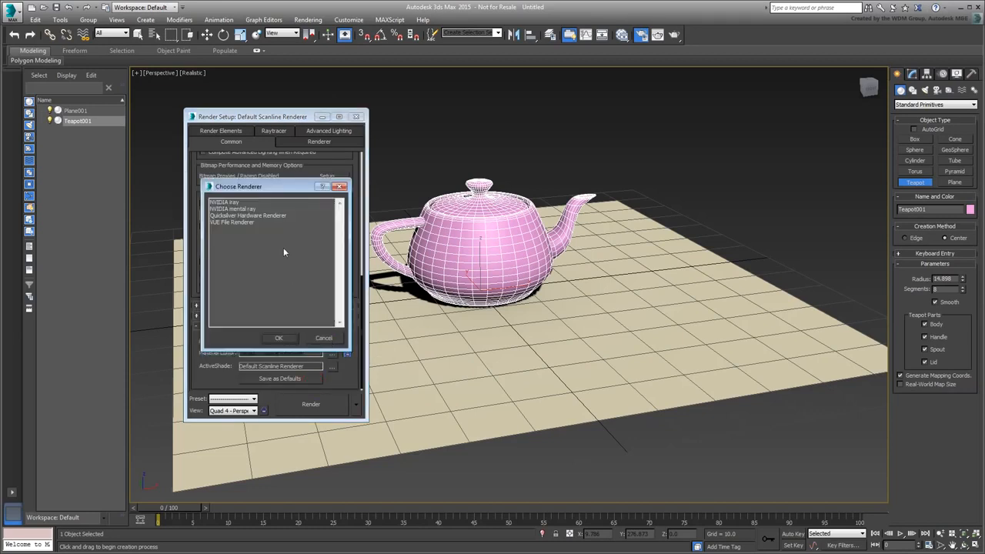
{"action": "left_click", "coordinate": [244, 208]}
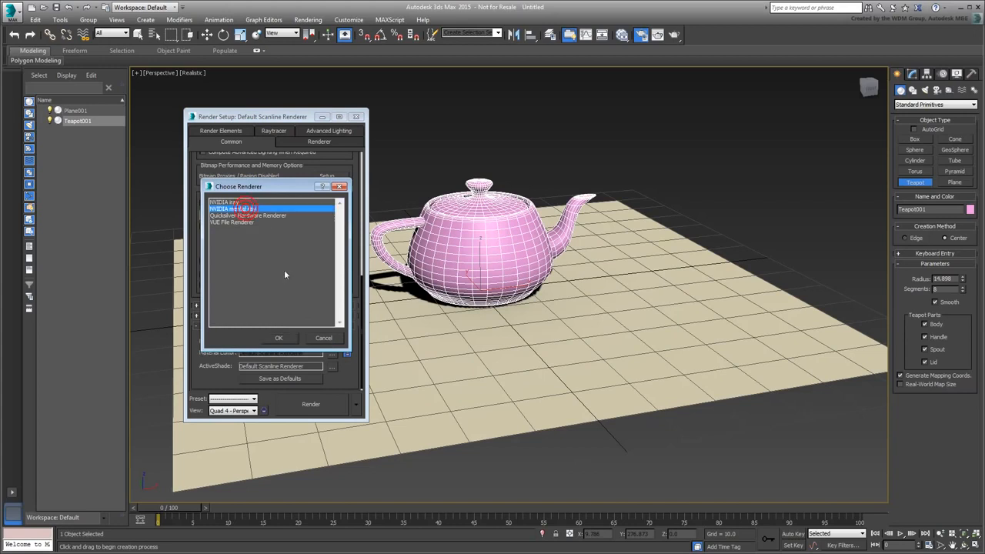
{"action": "left_click", "coordinate": [278, 338]}
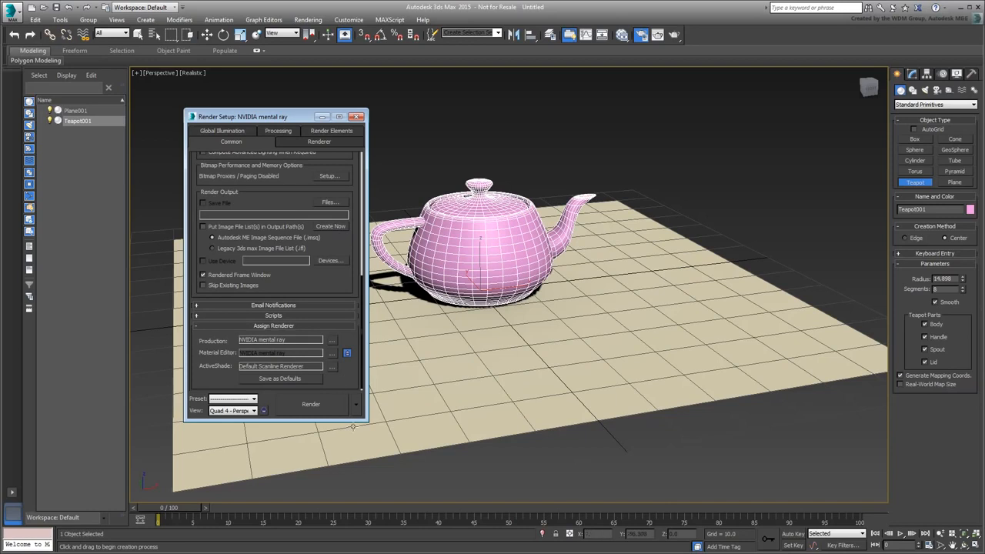
Record in Notepad "Renderer: NVidia mental ray" and close Render Setup in 3ds Max
{"action": "key", "text": "alt+Tab"}
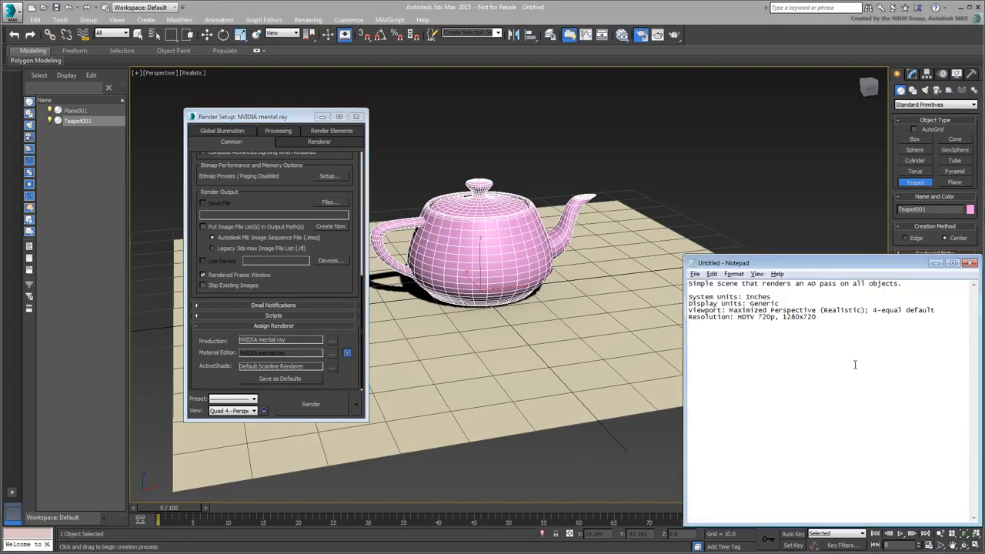
{"action": "type", "text": "Renderer: NVidia mental ray"}
{"action": "left_click", "coordinate": [357, 118]}
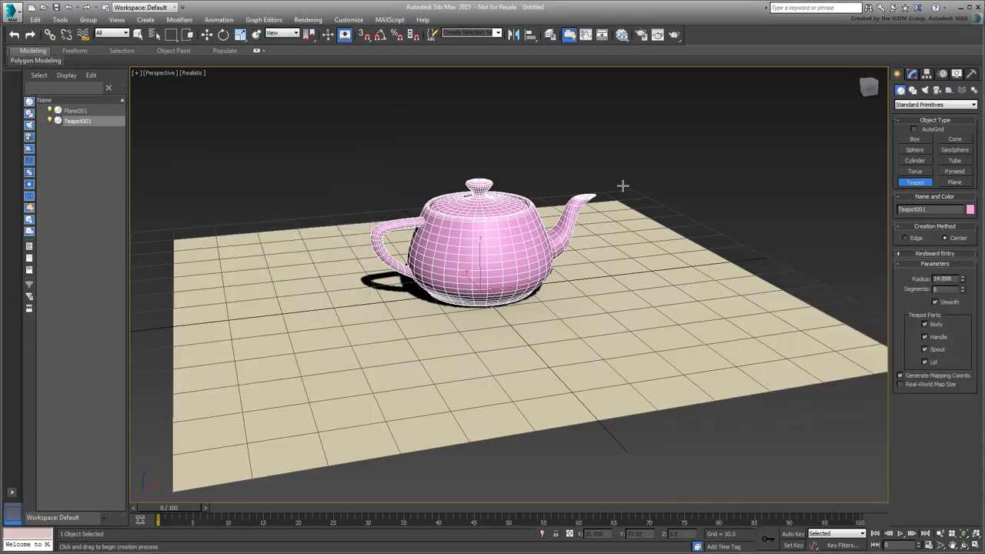
Test-render the Perspective view to check how far the plane extends around the teapot, and close the rendered image
{"action": "middle_click_drag", "start_coordinate": [623, 179], "coordinate": [631, 197]}
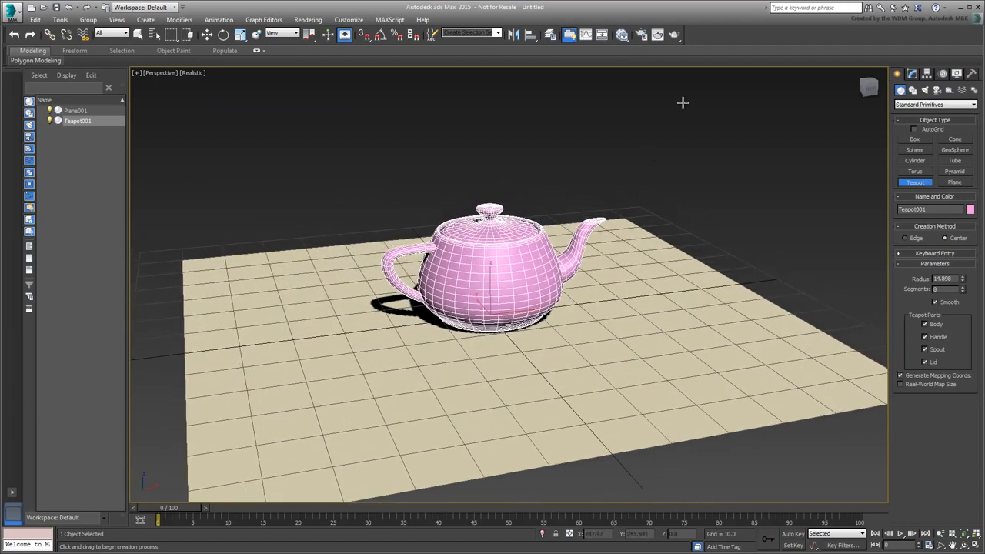
{"action": "left_click", "coordinate": [674, 39]}
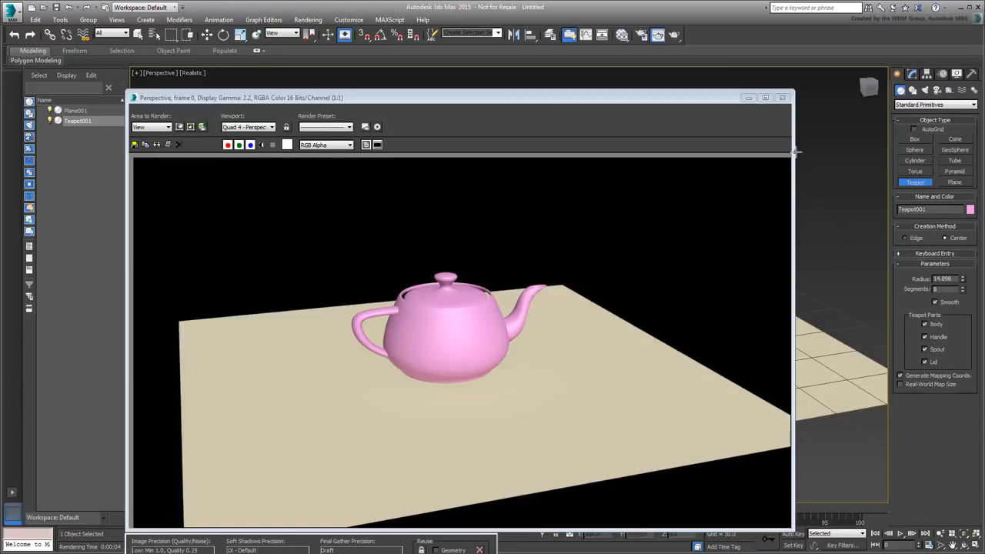
{"action": "left_click", "coordinate": [782, 97]}
Set the plane's render multiplier scale to 10 so it renders larger than its viewport size
{"action": "key", "text": "w"}
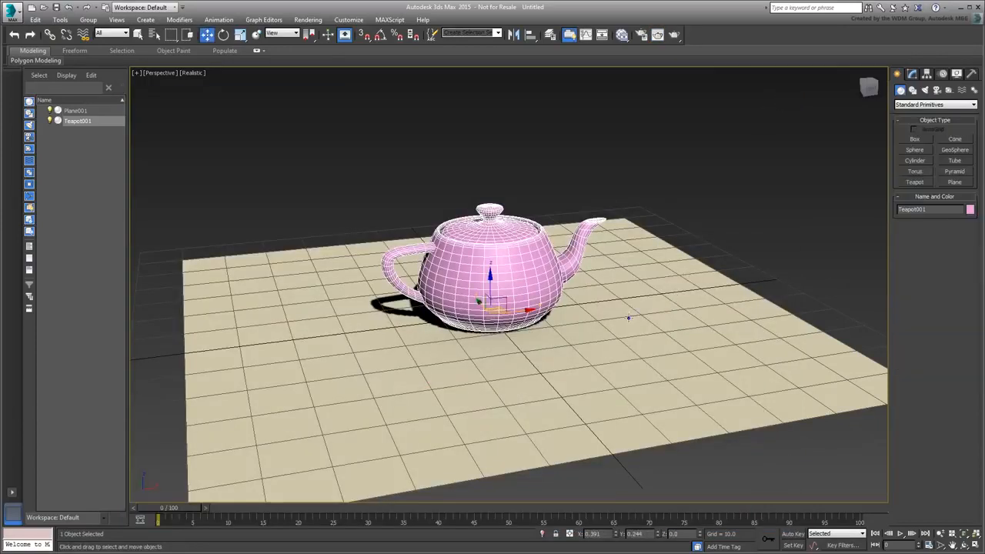
{"action": "left_click", "coordinate": [630, 336]}
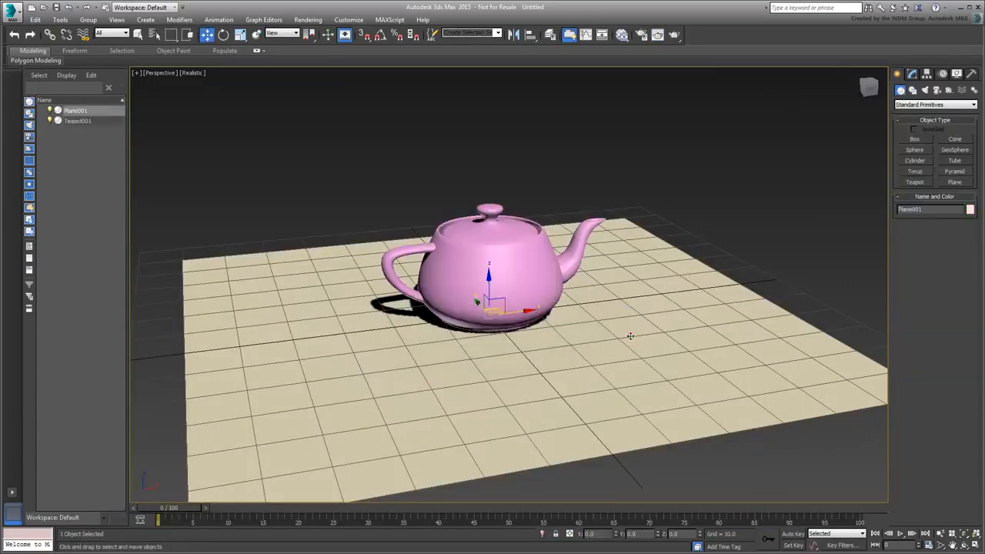
{"action": "left_click", "coordinate": [912, 74]}
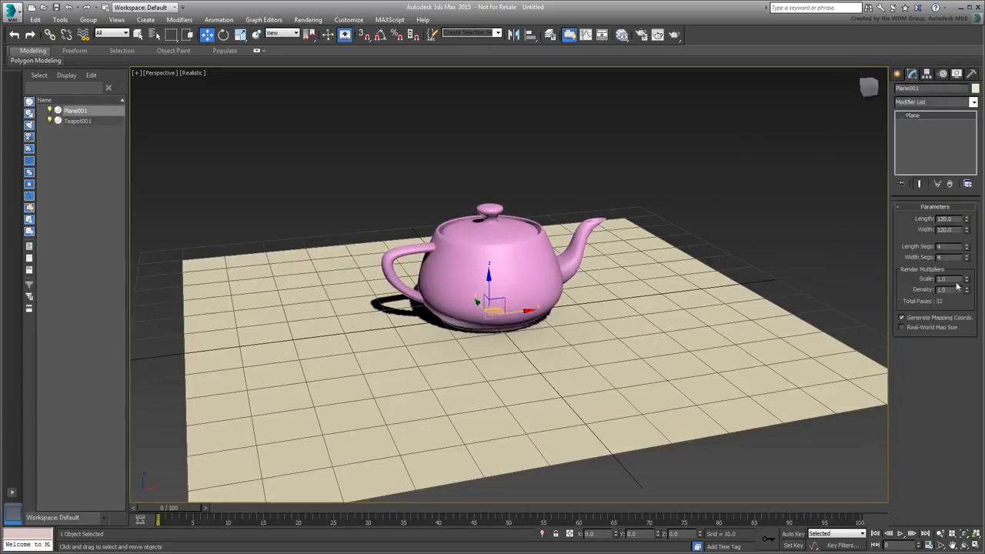
{"action": "left_click_drag", "start_coordinate": [956, 278], "coordinate": [907, 279]}
{"action": "type", "text": "10"}
{"action": "key", "text": "Return"}
Test-render the enlarged plane, lower the Perspective view angle towards the horizon, and render it again
{"action": "left_click", "coordinate": [674, 36]}
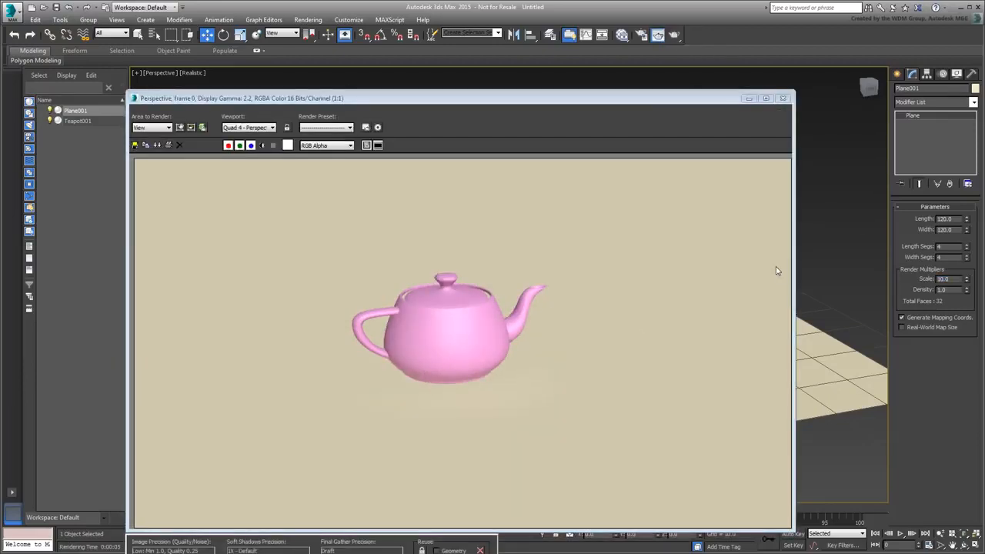
{"action": "left_click", "coordinate": [783, 98]}
{"action": "middle_click_drag", "start_coordinate": [611, 302], "coordinate": [600, 351], "text": "alt"}
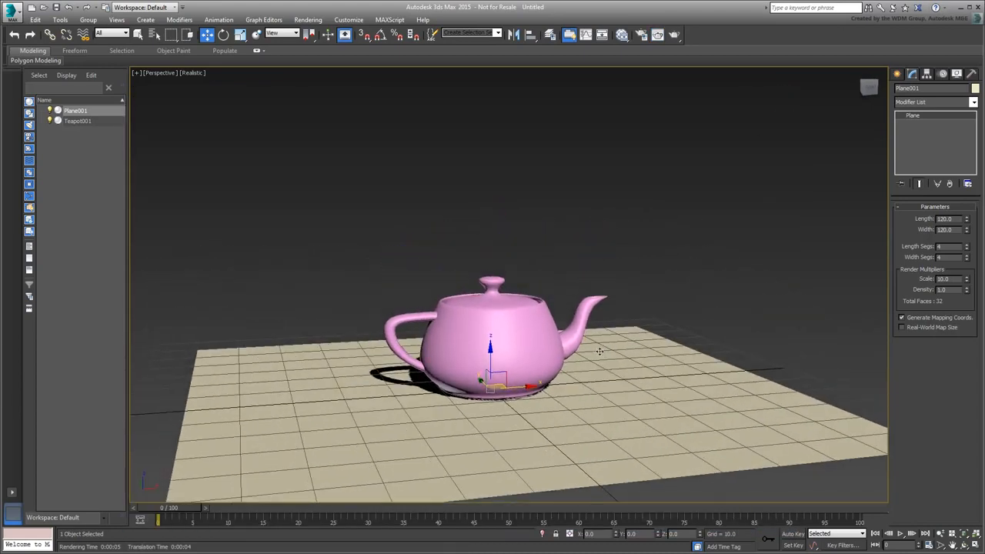
{"action": "left_click", "coordinate": [674, 36]}
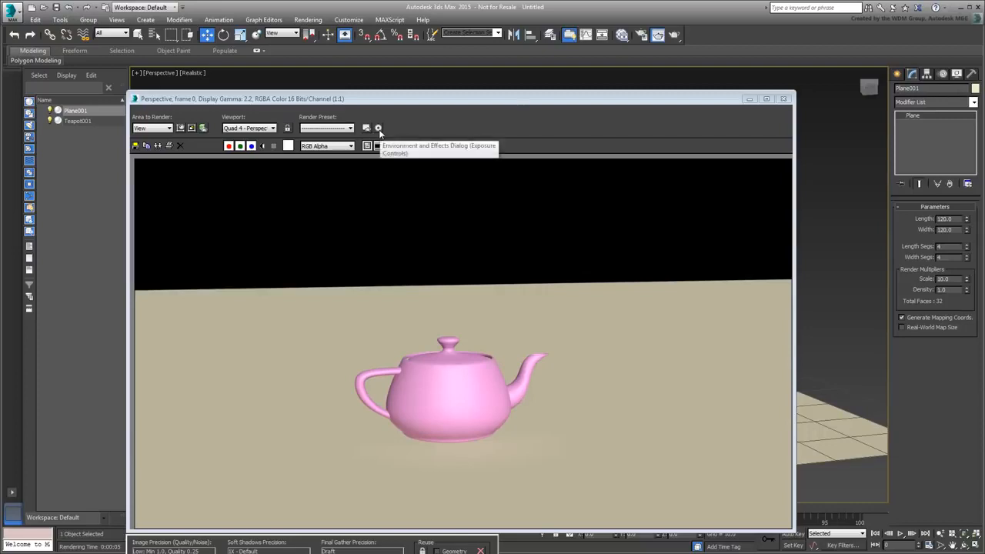
Change the environment background colour to white
{"action": "key", "text": "8"}
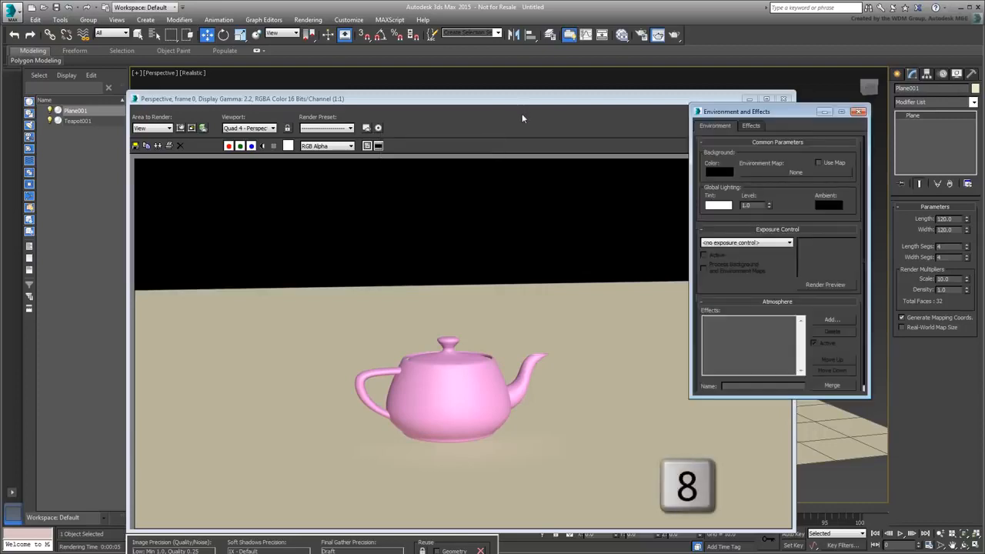
{"action": "left_click", "coordinate": [717, 172]}
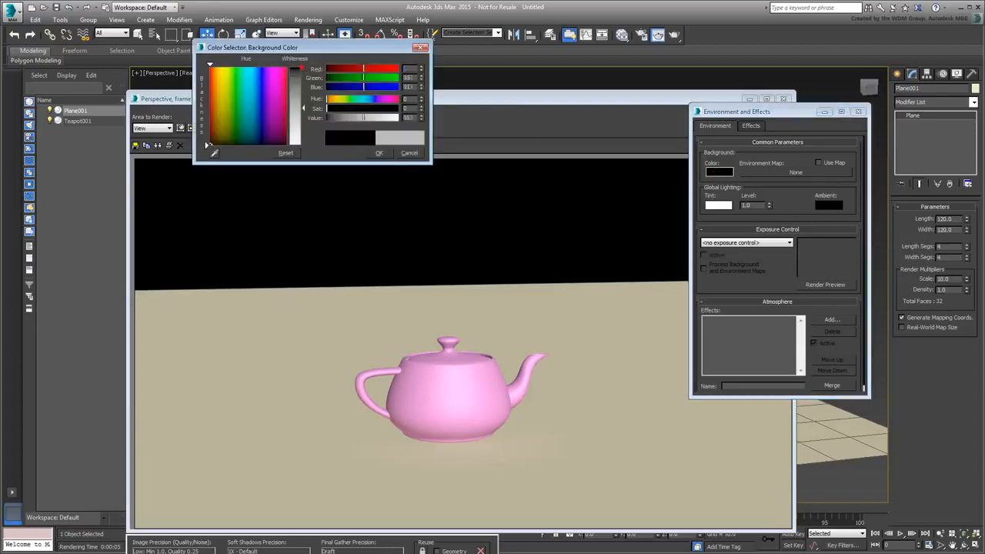
{"action": "left_click_drag", "start_coordinate": [303, 107], "coordinate": [302, 147]}
{"action": "left_click", "coordinate": [379, 153]}
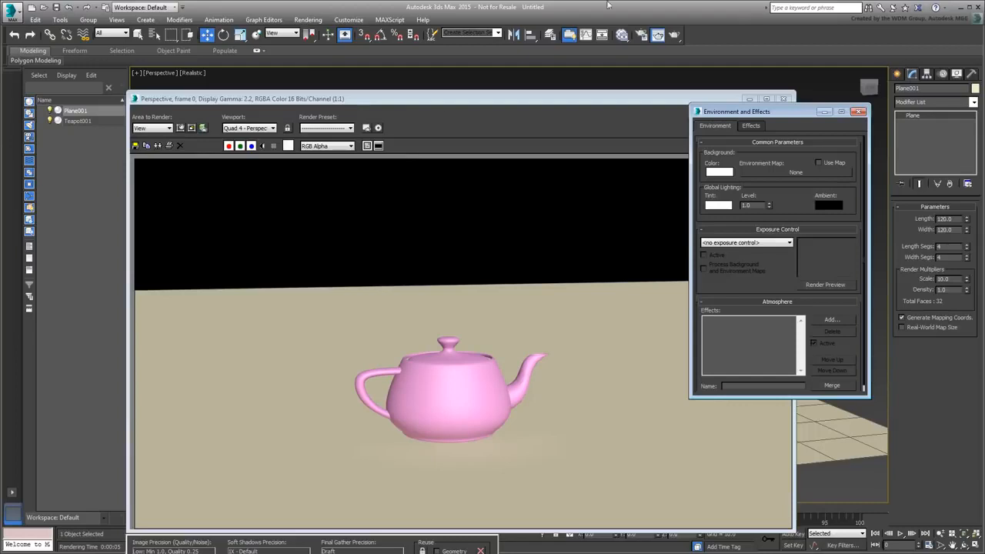
Render the scene to check the white background, and close the rendered image and the Environment and Effects settings
{"action": "left_click", "coordinate": [661, 35]}
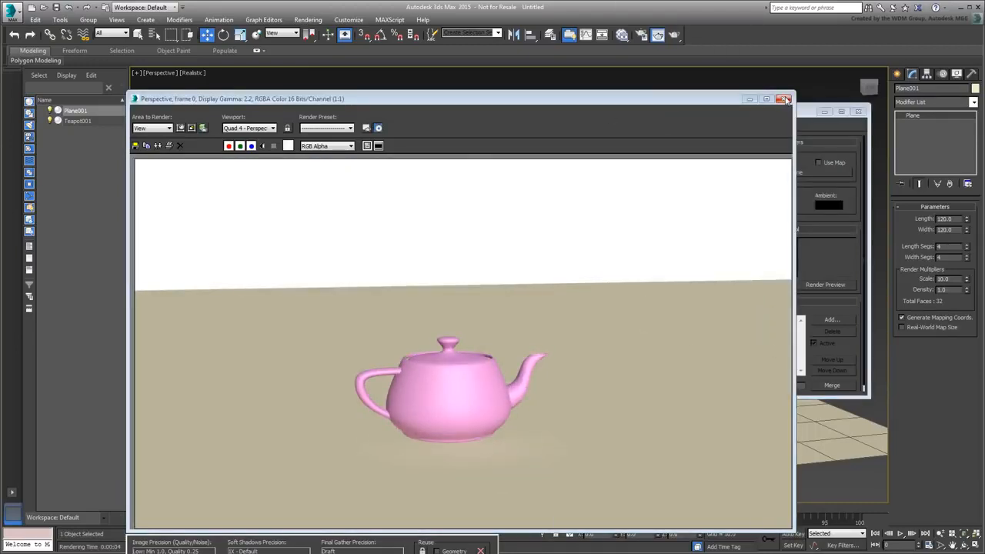
{"action": "left_click", "coordinate": [783, 99]}
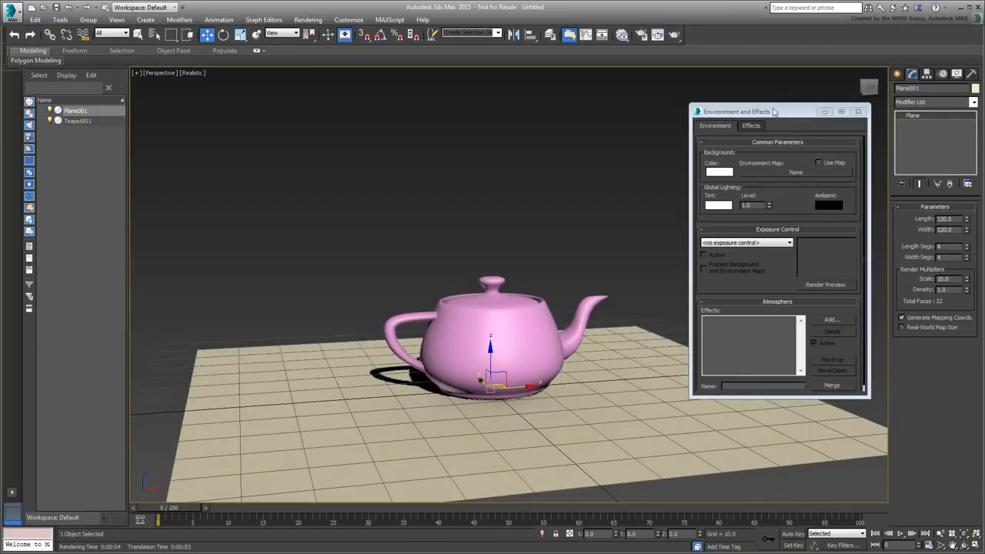
{"action": "left_click", "coordinate": [859, 113]}
Record in Notepad "Background: Solid White Color" and return to 3ds Max
{"action": "key", "text": "alt+Tab"}
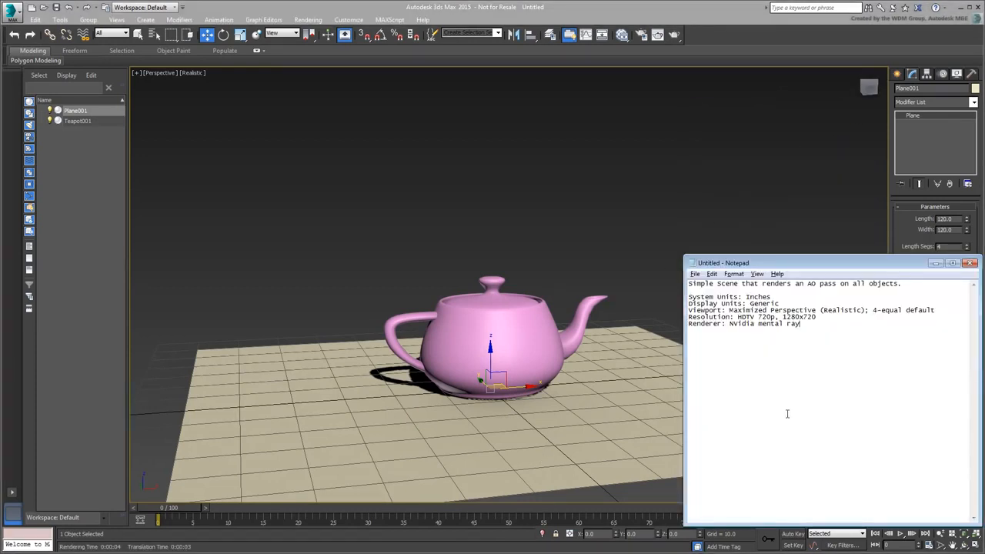
{"action": "type", "text": "Background: Solid White Color"}
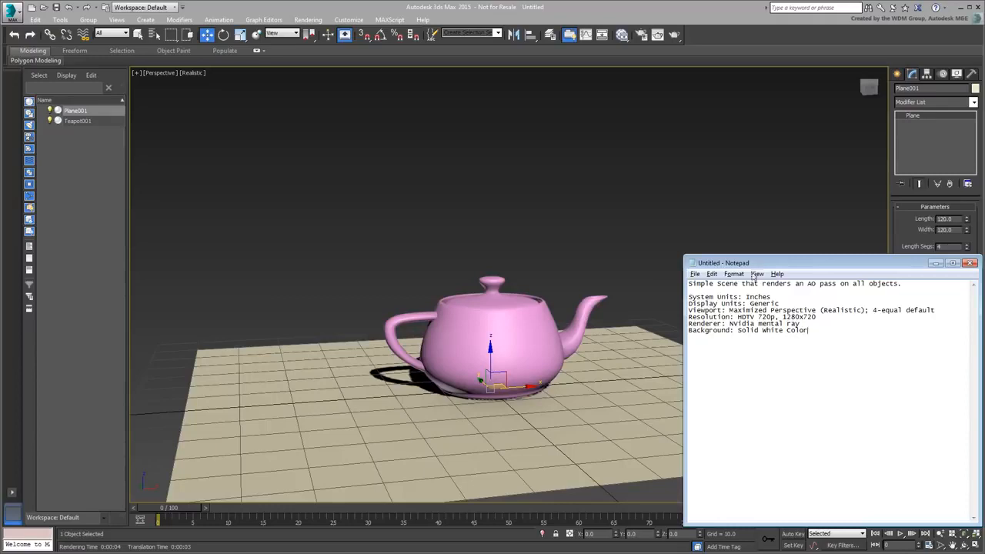
{"action": "left_click", "coordinate": [716, 60]}
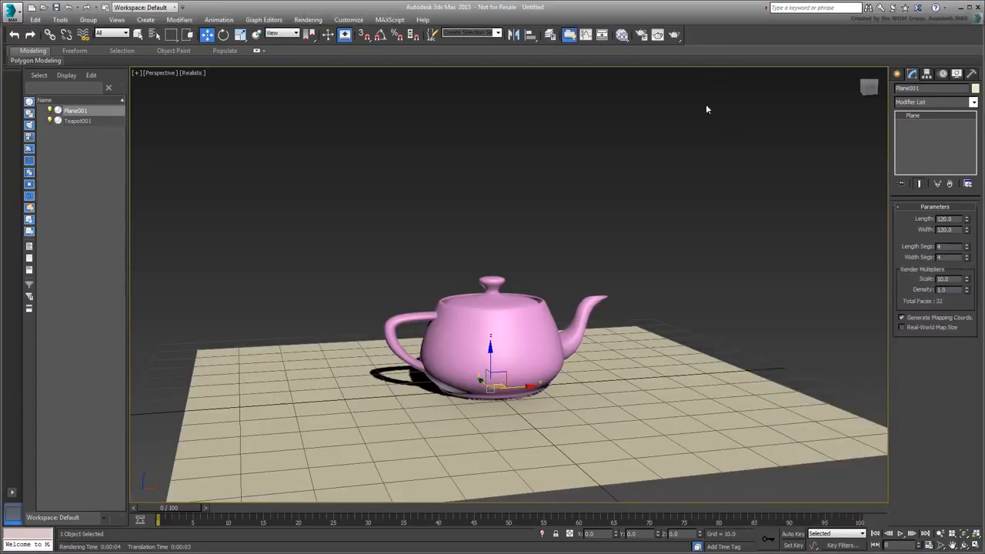
Create a Standard material in the Slate Material Editor with a mental ray Ambient/Reflective Occlusion map on its Diffuse Color
{"action": "key", "text": "m"}
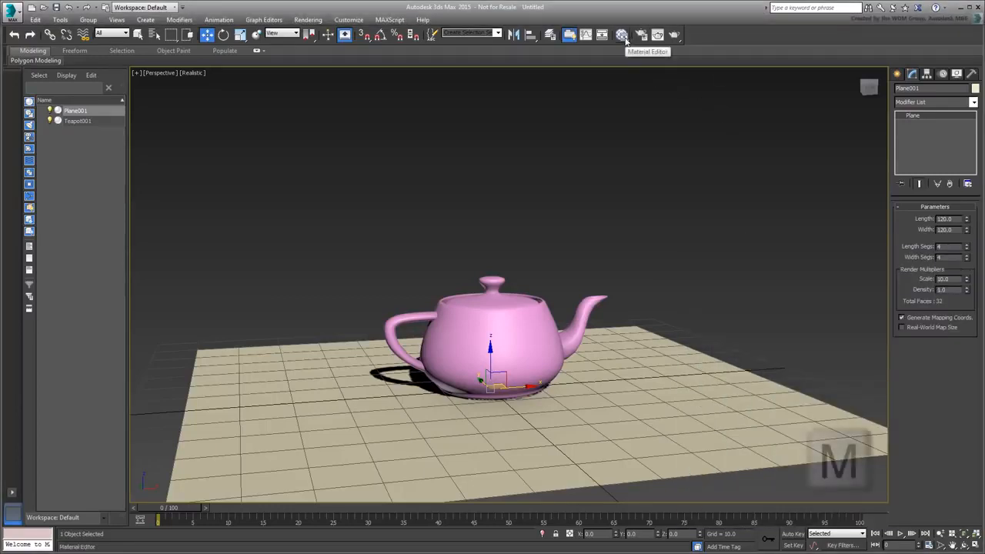
{"action": "middle_click_drag", "start_coordinate": [617, 347], "coordinate": [724, 350]}
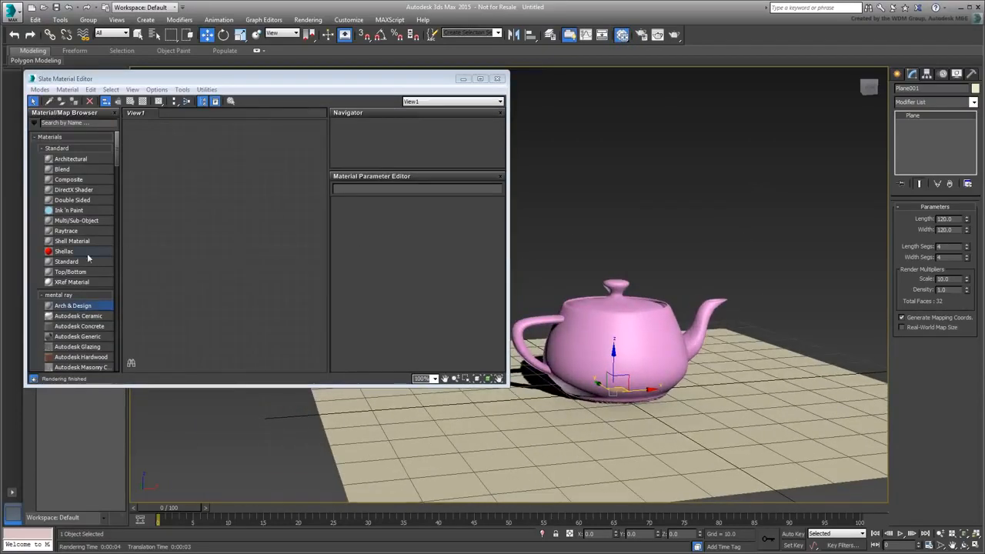
{"action": "left_click_drag", "start_coordinate": [70, 262], "coordinate": [181, 200]}
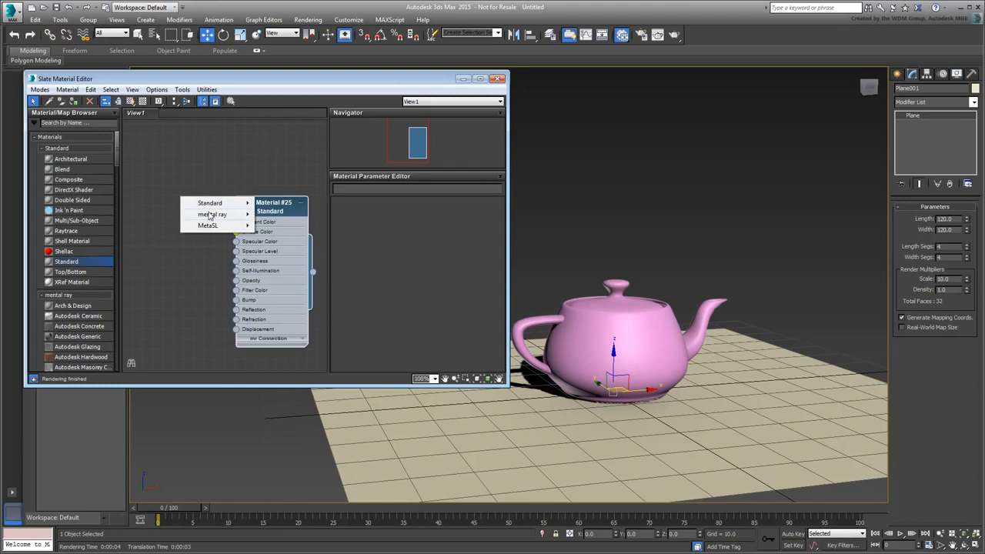
{"action": "mouse_move", "coordinate": [207, 214]}
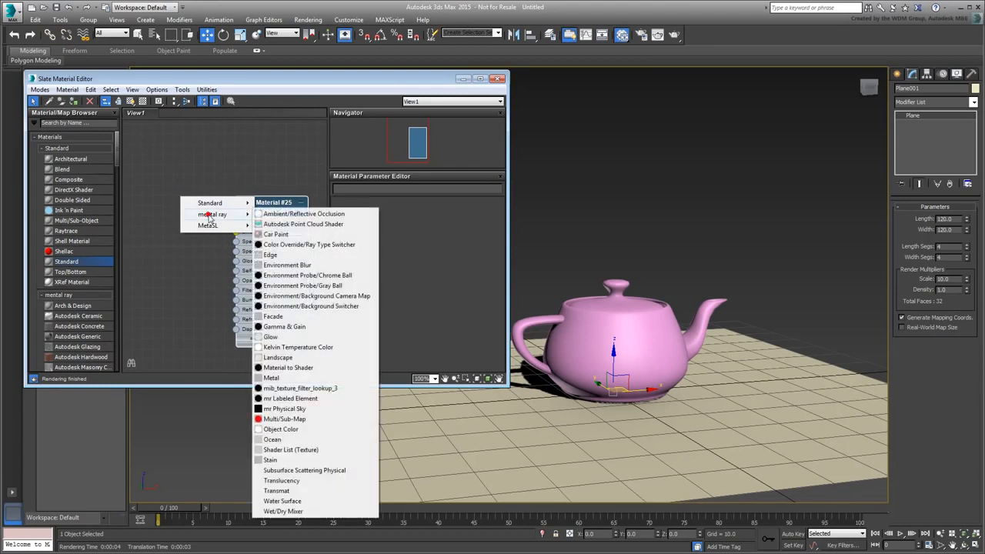
{"action": "left_click", "coordinate": [304, 219]}
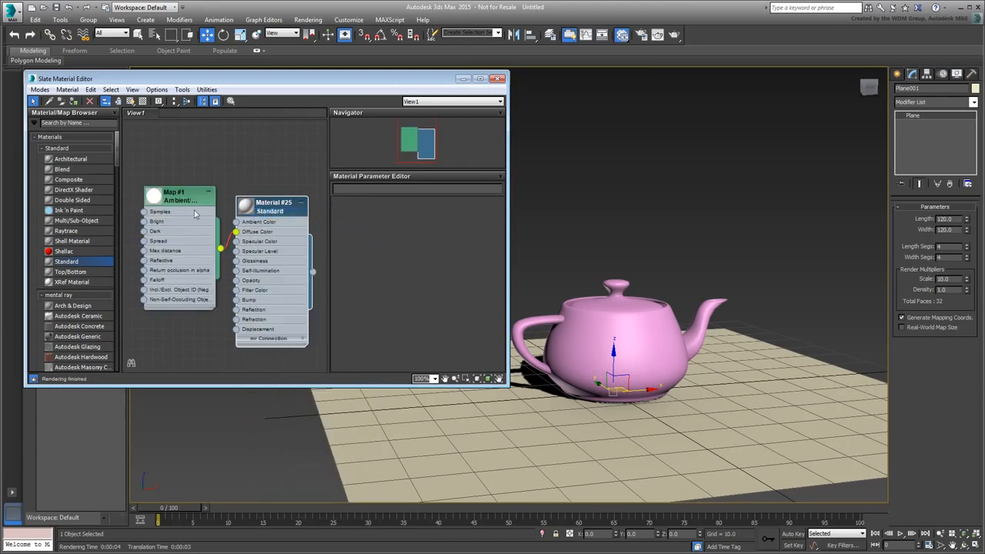
{"action": "left_click_drag", "start_coordinate": [195, 214], "coordinate": [182, 192]}
Set the Ambient/Reflective Occlusion map's samples to 24 and its max distance to 30
{"action": "double_click", "coordinate": [169, 180]}
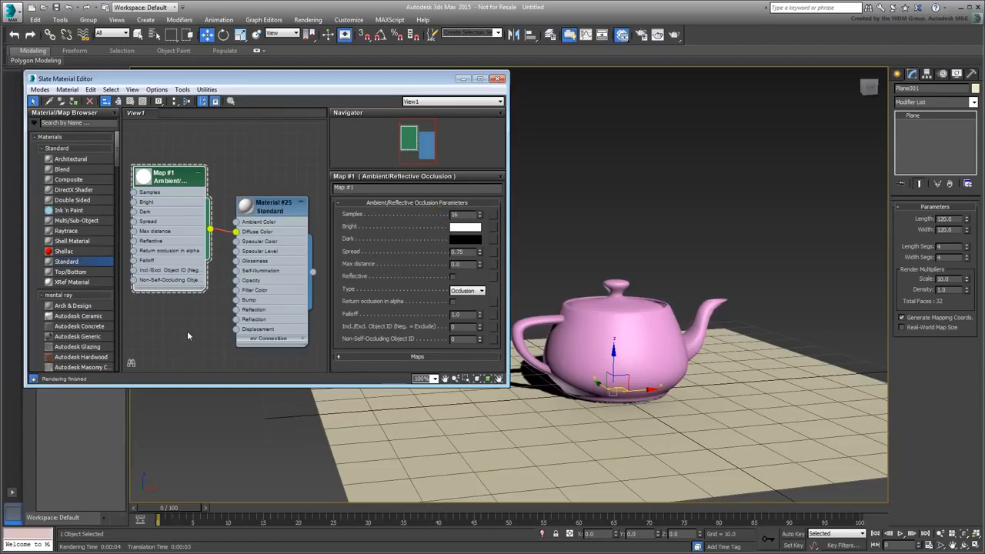
{"action": "left_click_drag", "start_coordinate": [462, 215], "coordinate": [424, 223]}
{"action": "type", "text": "24"}
{"action": "left_click_drag", "start_coordinate": [460, 263], "coordinate": [416, 267]}
{"action": "type", "text": "30"}
{"action": "key", "text": "Return"}
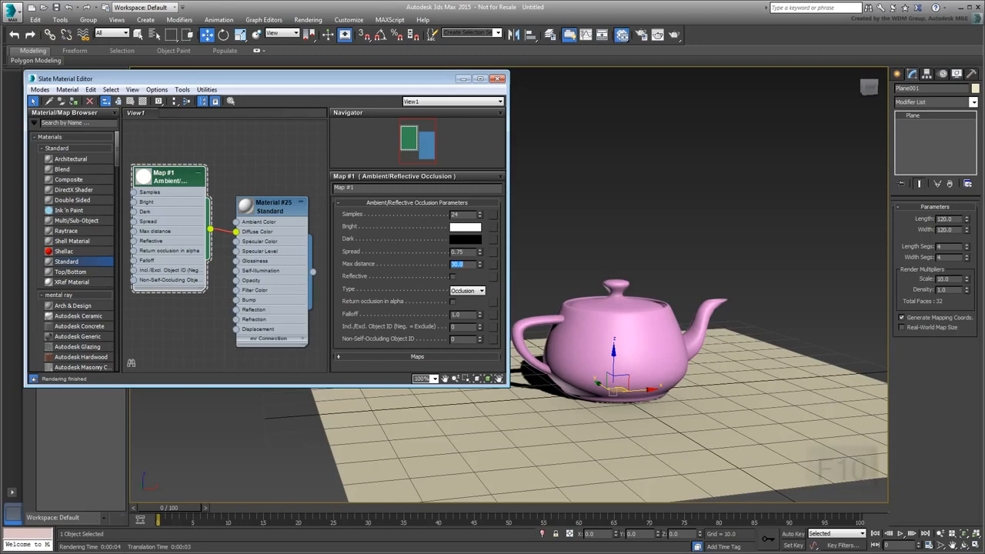
Enable mental ray's material override with an instance of the Standard occlusion material, and close Render Setup and the Slate Material Editor
{"action": "key", "text": "F10"}
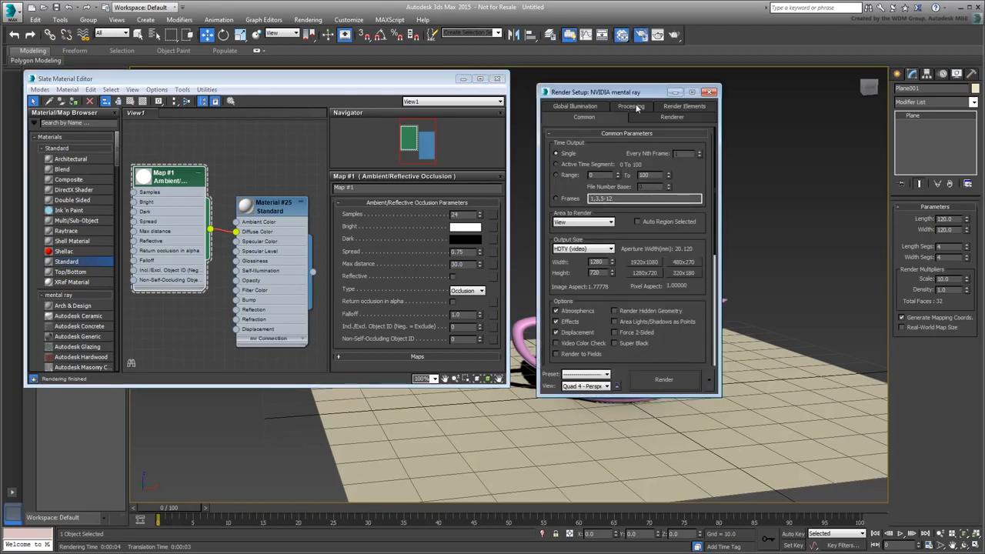
{"action": "left_click", "coordinate": [633, 106]}
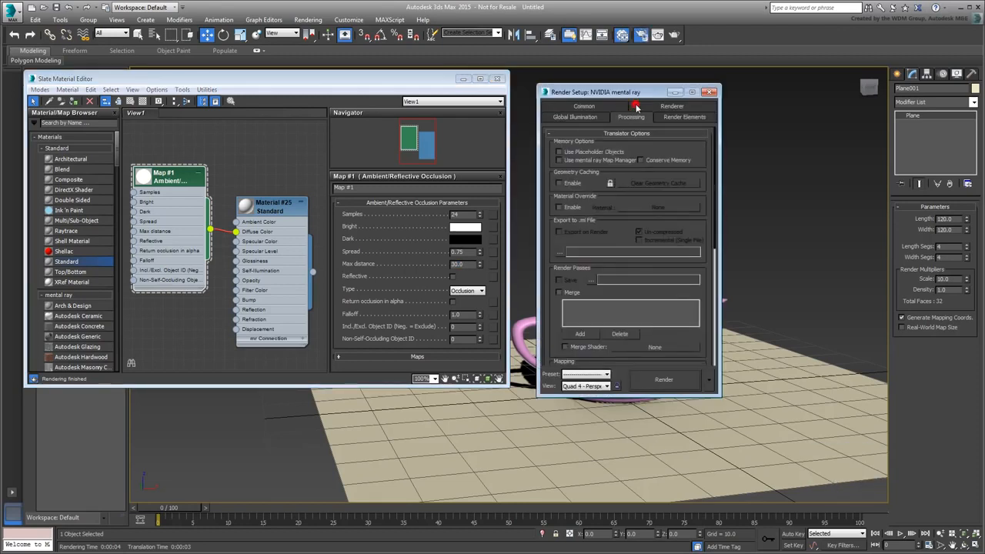
{"action": "left_click", "coordinate": [557, 207]}
{"action": "left_click_drag", "start_coordinate": [313, 274], "coordinate": [650, 209]}
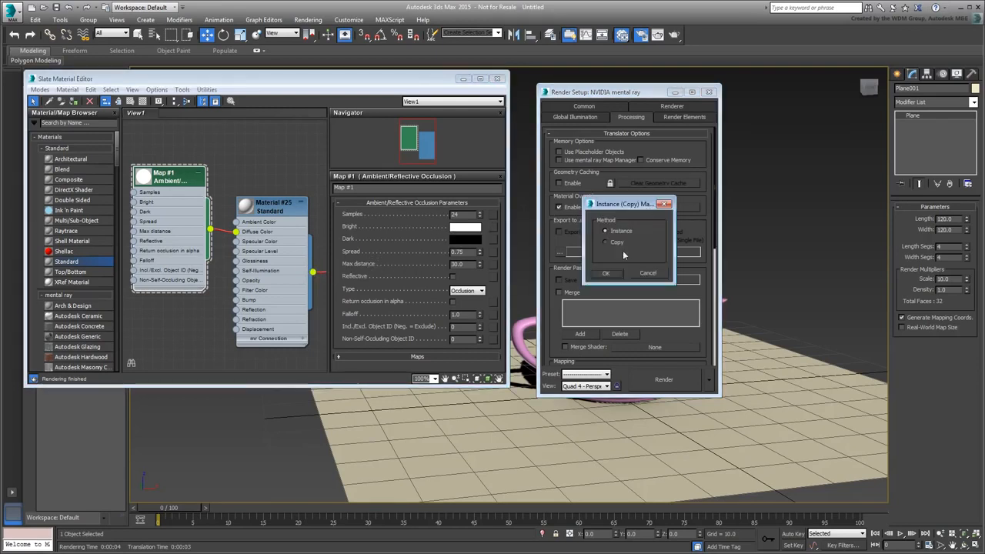
{"action": "left_click", "coordinate": [607, 274]}
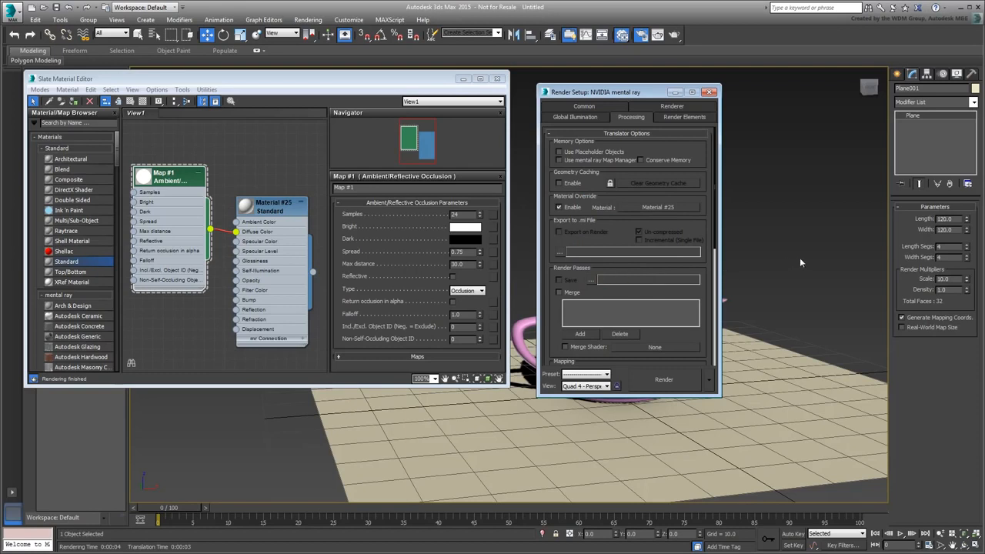
{"action": "left_click", "coordinate": [710, 92]}
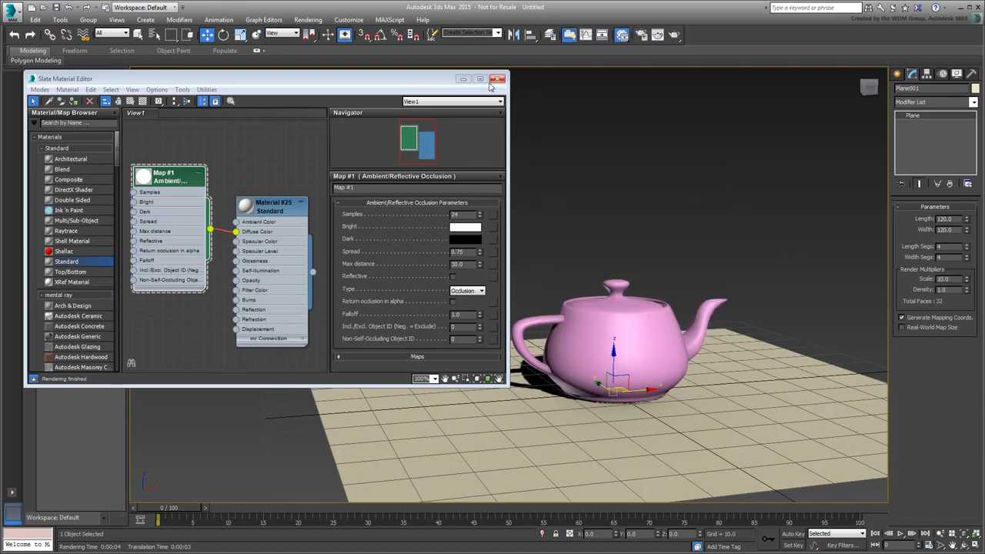
{"action": "left_click", "coordinate": [497, 79]}
Reframe the teapot and render the Perspective view to check the ambient occlusion override, and close the rendered image
{"action": "middle_click_drag", "start_coordinate": [647, 377], "coordinate": [535, 376]}
{"action": "scroll", "coordinate": [528, 369], "scroll_direction": "up", "scroll_amount": 2}
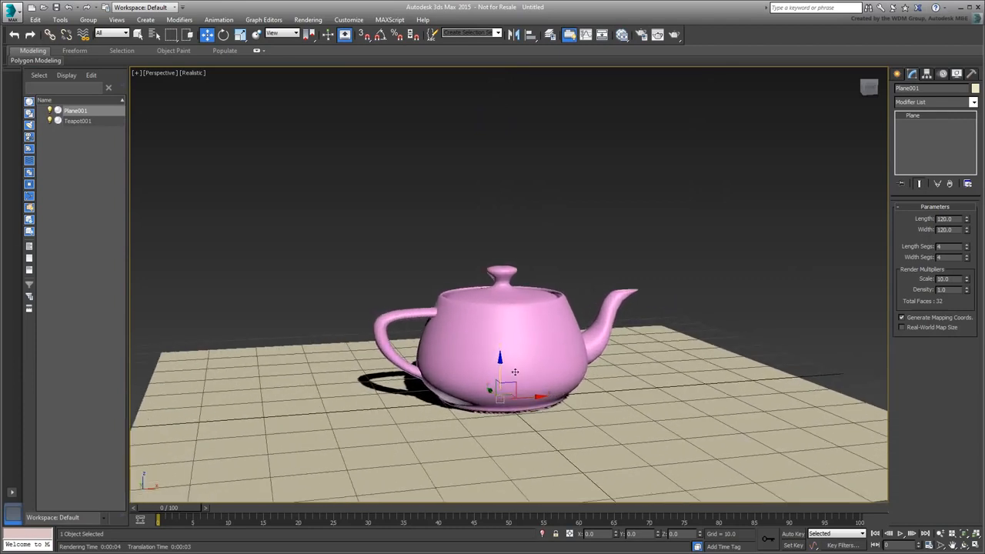
{"action": "left_click", "coordinate": [659, 34]}
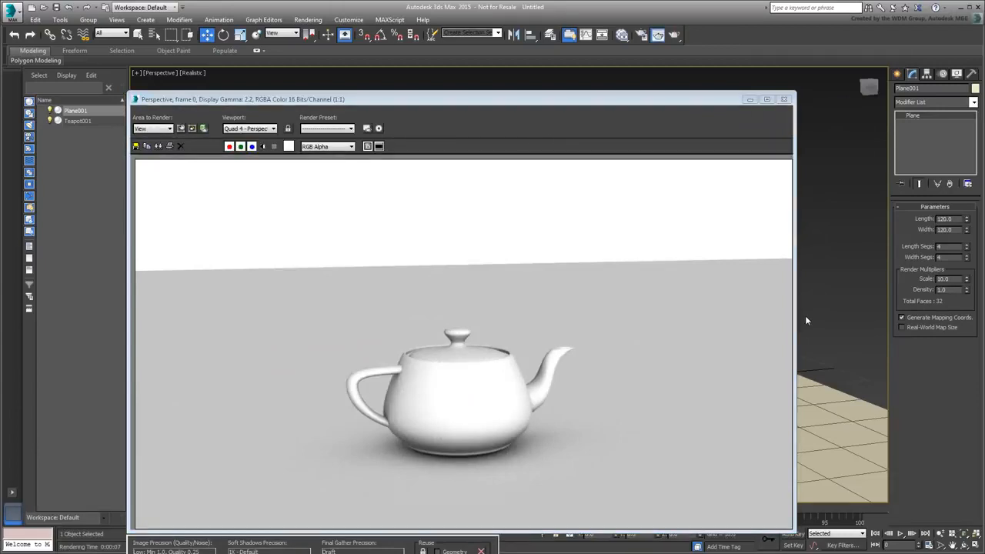
{"action": "left_click", "coordinate": [783, 100]}
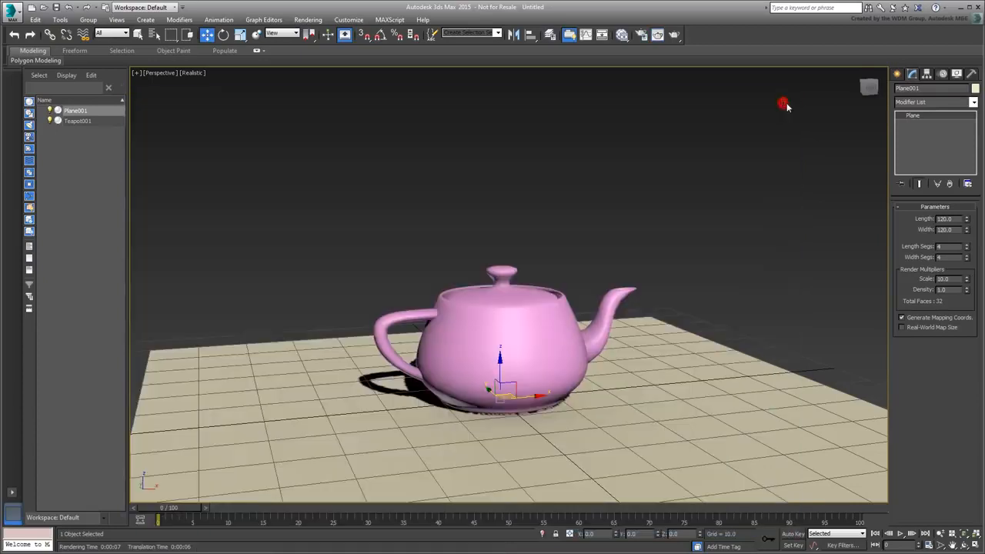
Create five more teapots of various sizes around the first one on the plane, and test-render the scene
{"action": "left_click", "coordinate": [897, 76]}
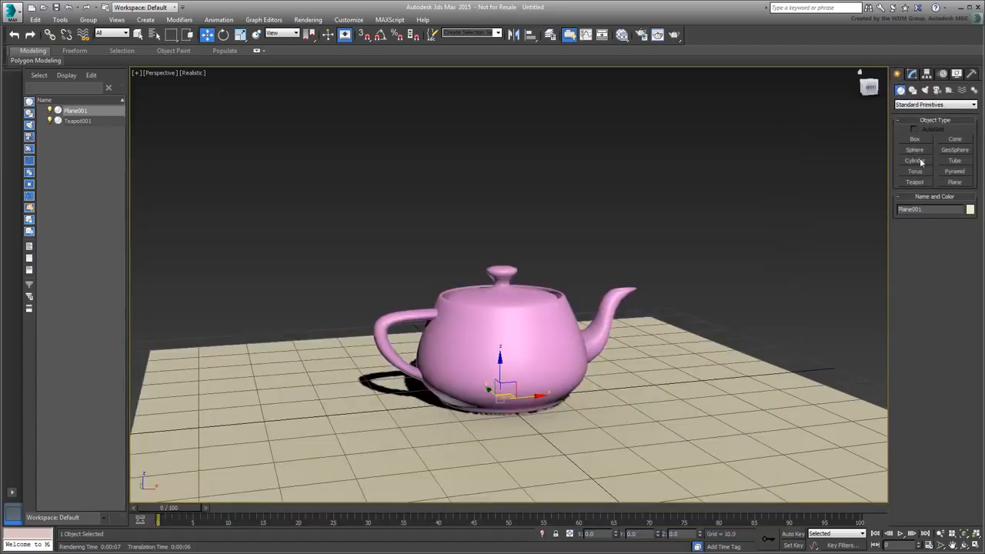
{"action": "left_click", "coordinate": [915, 181]}
{"action": "left_click_drag", "start_coordinate": [617, 368], "coordinate": [662, 366]}
{"action": "left_click_drag", "start_coordinate": [658, 409], "coordinate": [712, 408]}
{"action": "left_click_drag", "start_coordinate": [334, 413], "coordinate": [407, 412]}
{"action": "left_click_drag", "start_coordinate": [614, 430], "coordinate": [639, 424]}
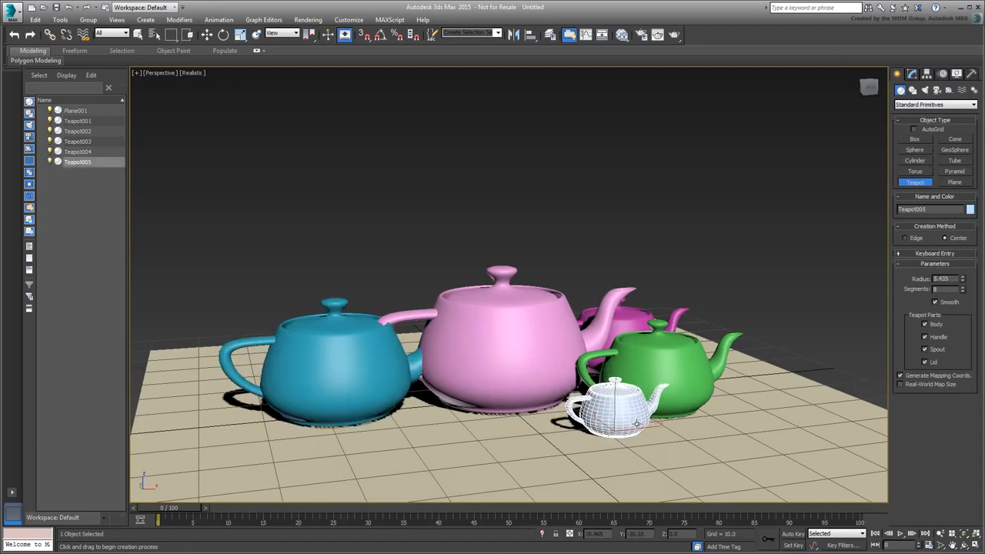
{"action": "left_click_drag", "start_coordinate": [442, 472], "coordinate": [467, 455]}
{"action": "left_click", "coordinate": [674, 35]}
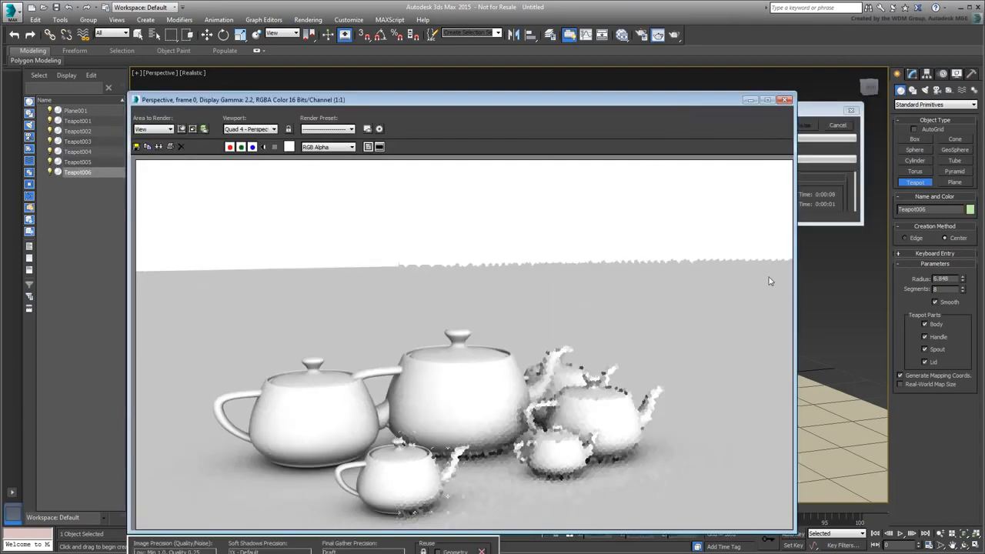
{"action": "left_click", "coordinate": [784, 99]}
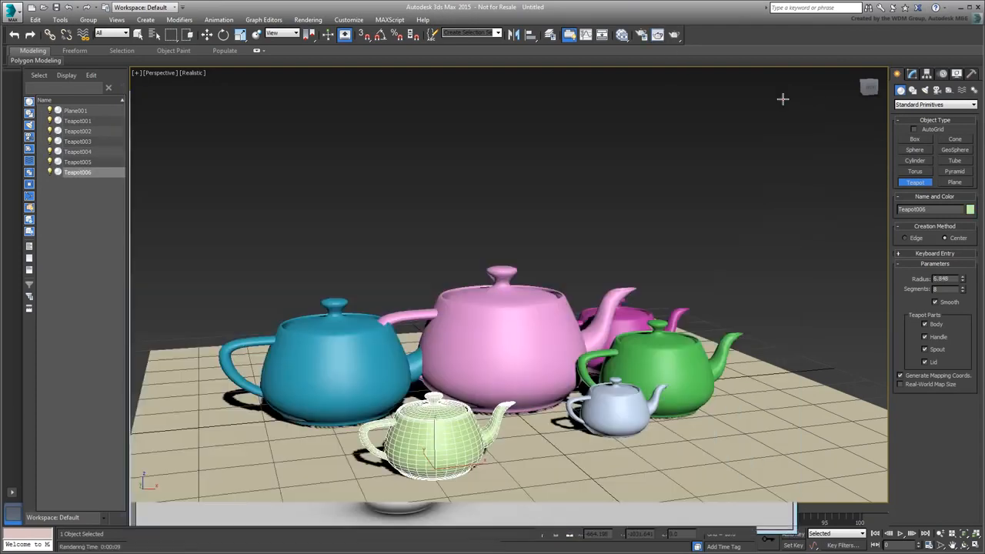
Delete all the teapots from the scene, keeping only the ground plane
{"action": "left_click", "coordinate": [77, 121]}
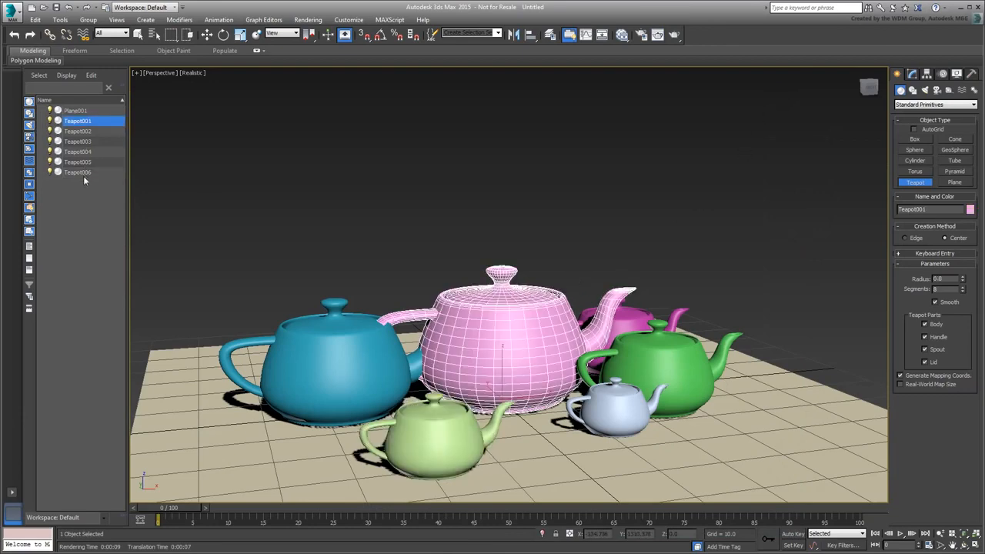
{"action": "left_click", "coordinate": [77, 172], "text": "shift"}
{"action": "key", "text": "Delete"}
{"action": "middle_click_drag", "start_coordinate": [470, 293], "coordinate": [484, 281]}
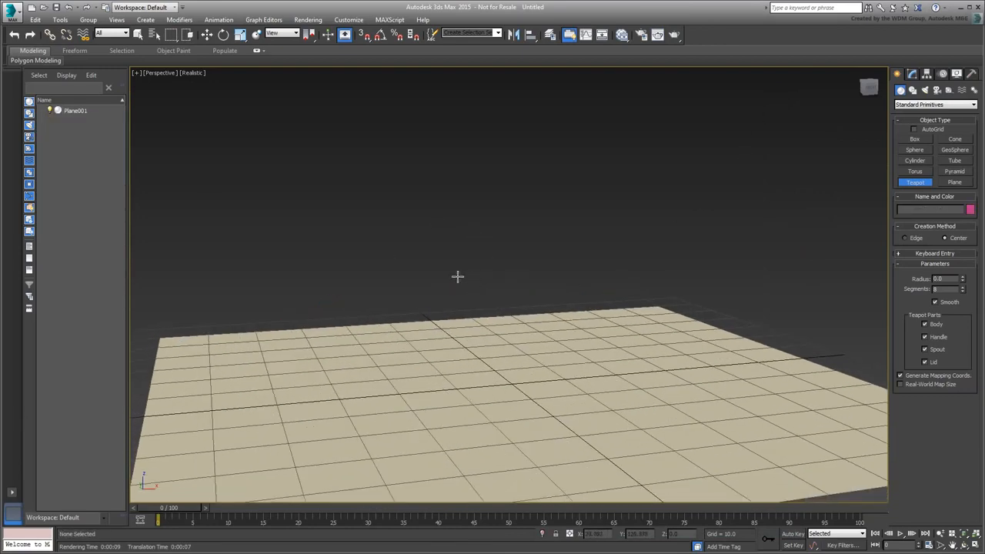
Save the scene as myAO_Pass in the Custom_SU-Templates folder
{"action": "left_click", "coordinate": [13, 13]}
{"action": "left_click", "coordinate": [35, 127]}
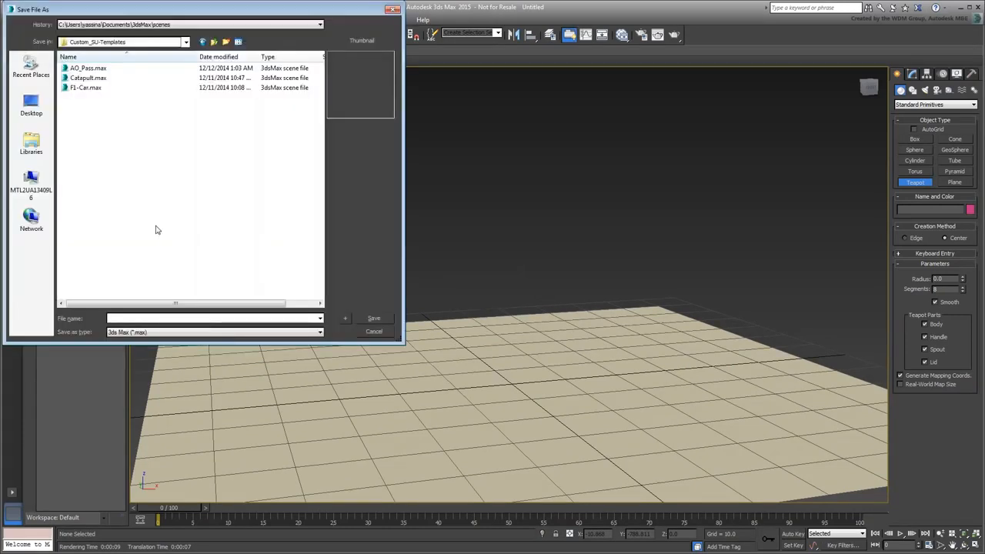
{"action": "left_click", "coordinate": [139, 317]}
{"action": "type", "text": "myAO_Pass"}
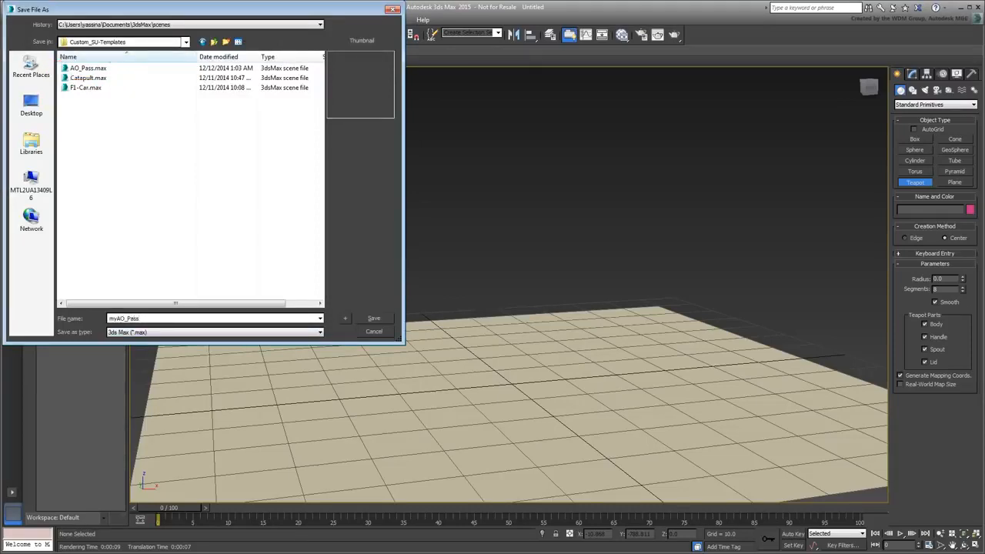
{"action": "key", "text": "Return"}
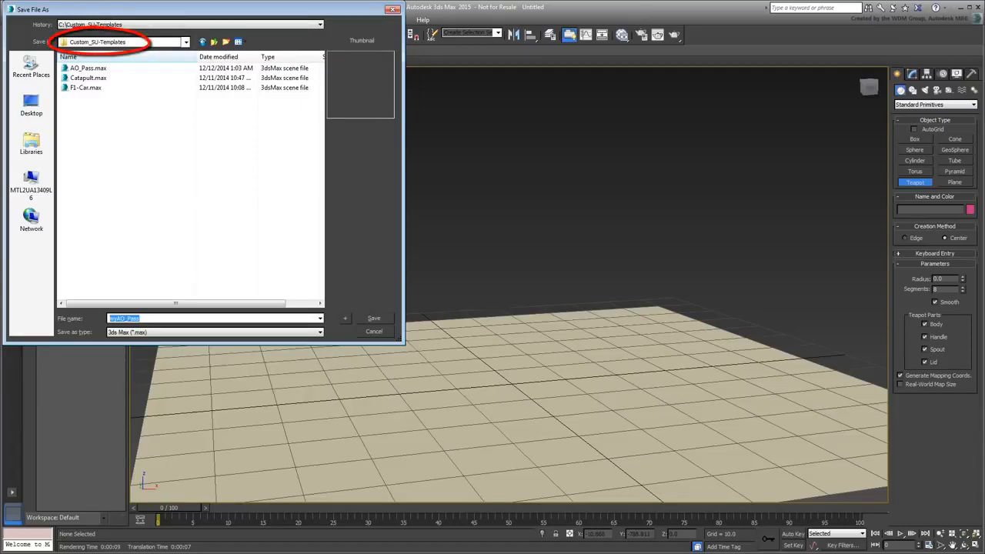
{"action": "key", "text": "Return"}
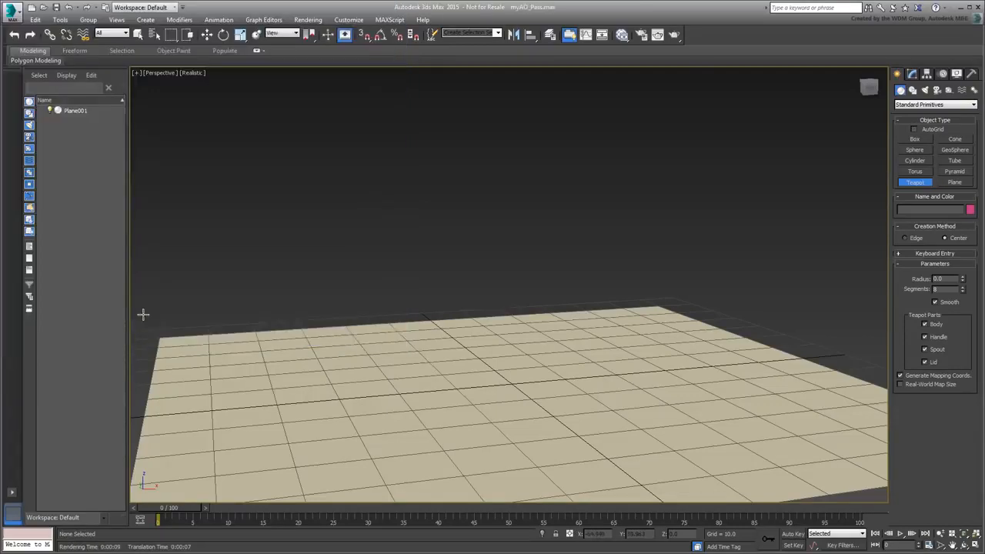
Add to the Notepad notes "Includes:", "- Ground Plane" and "- Standard Material with AO Diffuse Map, set as Override Material", and return to 3ds Max
{"action": "key", "text": "alt+Tab"}
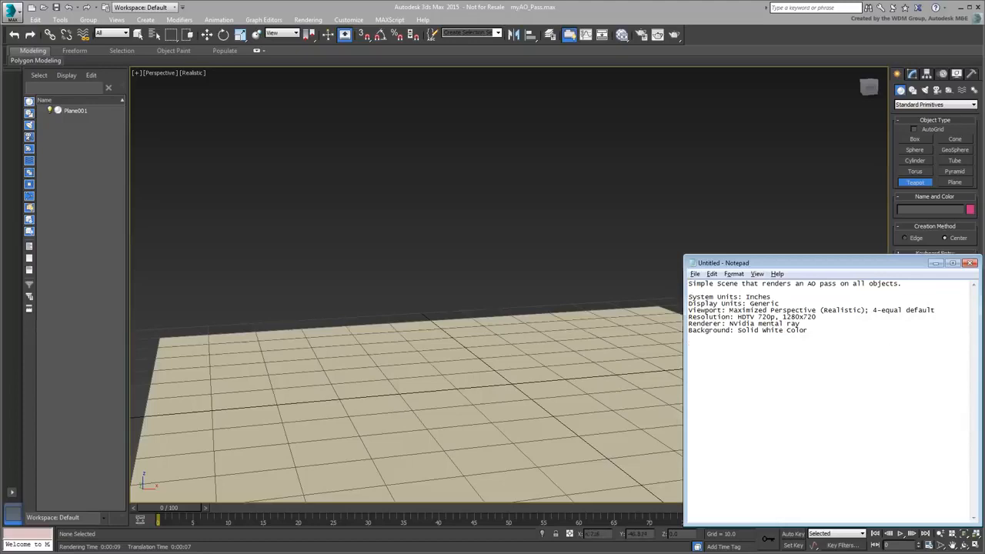
{"action": "type", "text": "Includes: - Ground Plane- Stan"}
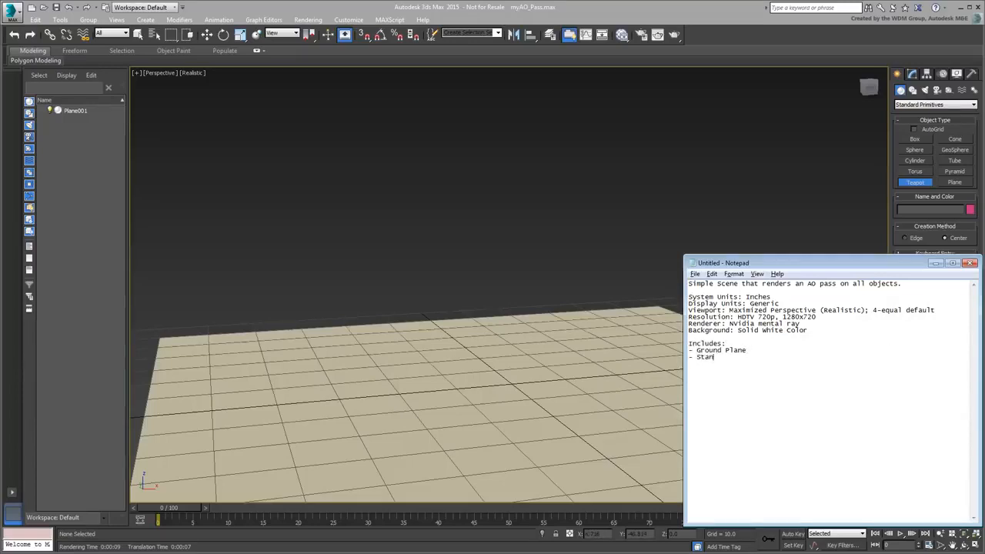
{"action": "type", "text": "dard Material with AO Dif"}
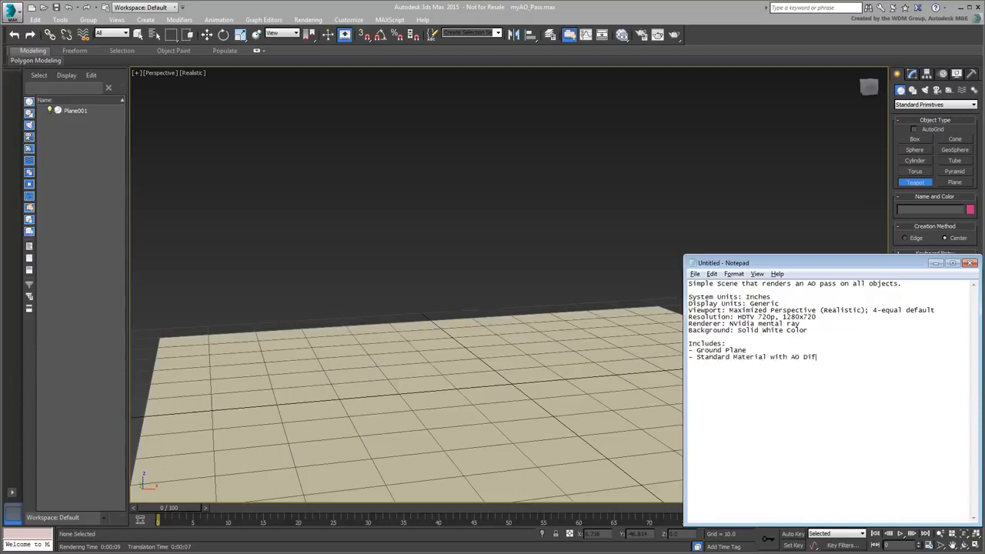
{"action": "type", "text": "fuse Map"}
{"action": "type", "text": ", set as as Override Material"}
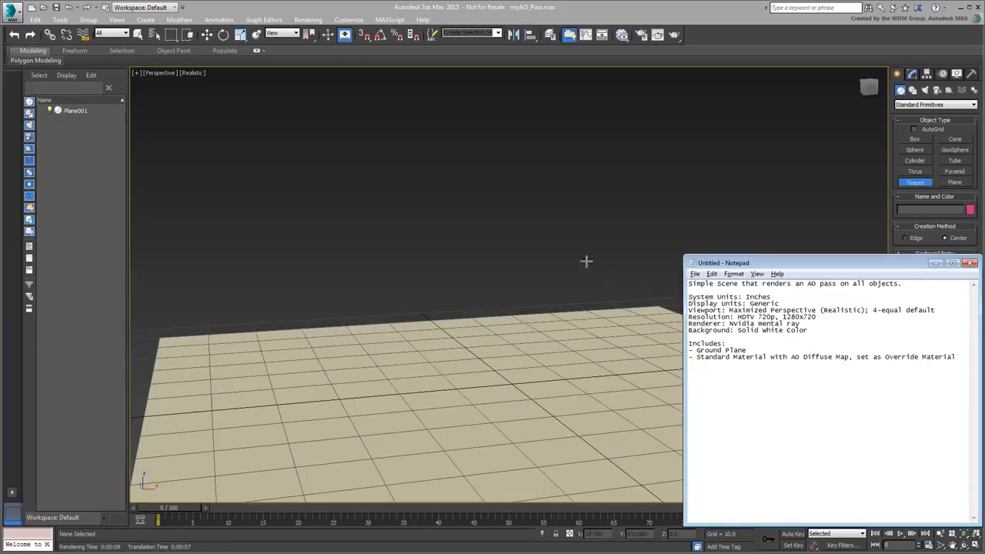
{"action": "right_click", "coordinate": [526, 247]}
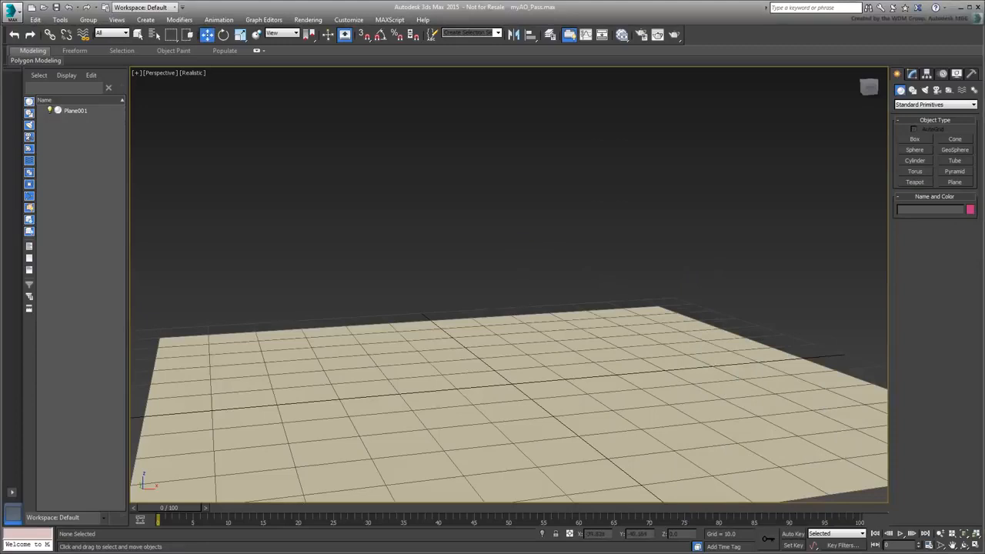
Merge F1-Car.max from the Custom_SU-Templates folder in Windows Explorer into the open scene
{"action": "key", "text": "alt+Tab"}
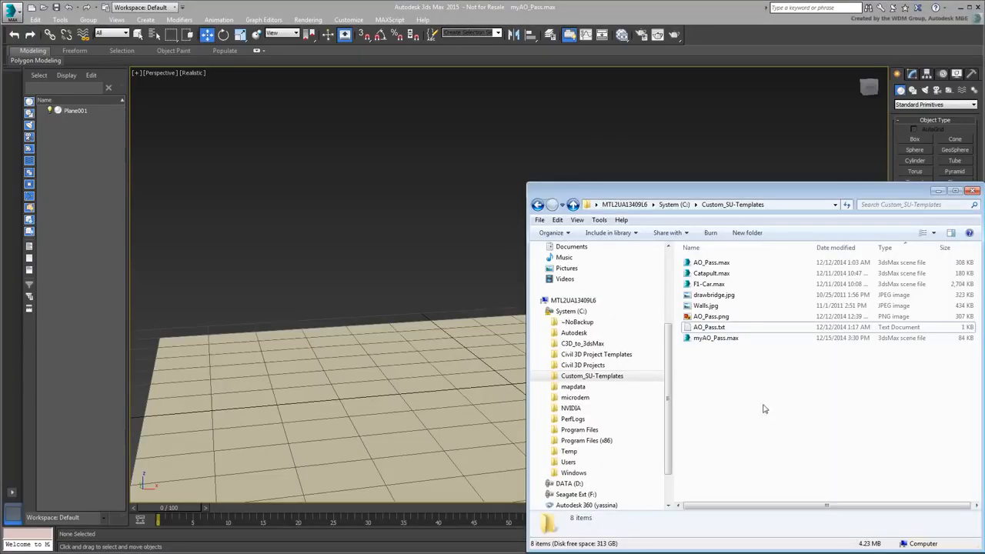
{"action": "left_click_drag", "start_coordinate": [710, 287], "coordinate": [512, 386]}
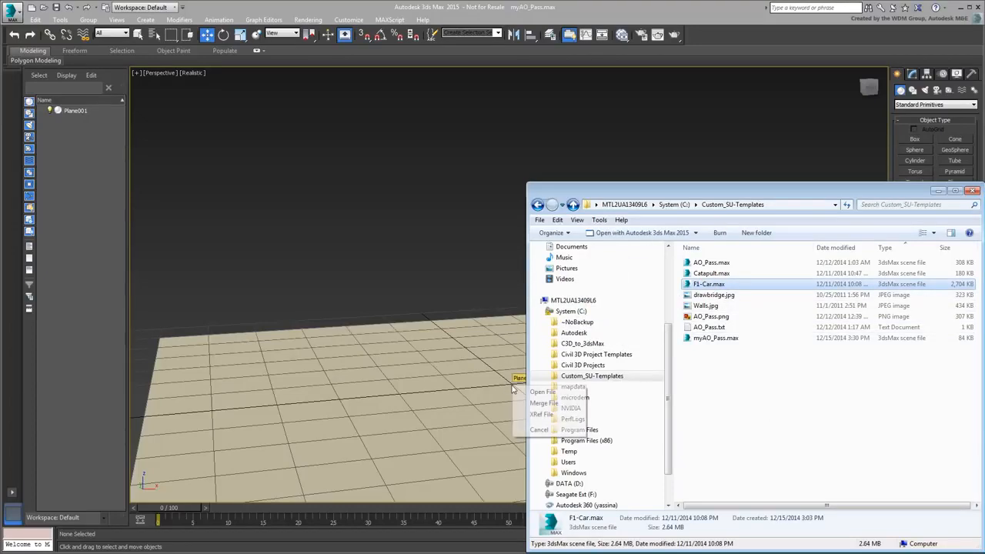
{"action": "left_click", "coordinate": [531, 404]}
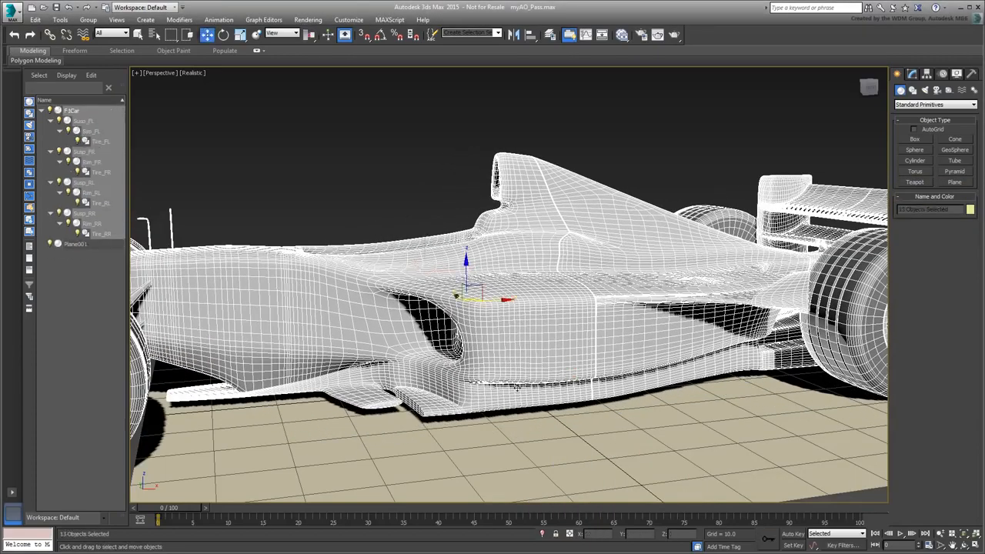
Frame the whole F1 car at a three-quarter front angle in the Perspective view and render its occlusion pass
{"action": "scroll", "coordinate": [523, 375], "scroll_direction": "down", "scroll_amount": 6}
{"action": "middle_click_drag", "start_coordinate": [485, 396], "coordinate": [563, 375], "text": "alt"}
{"action": "scroll", "coordinate": [548, 370], "scroll_direction": "up", "scroll_amount": 2}
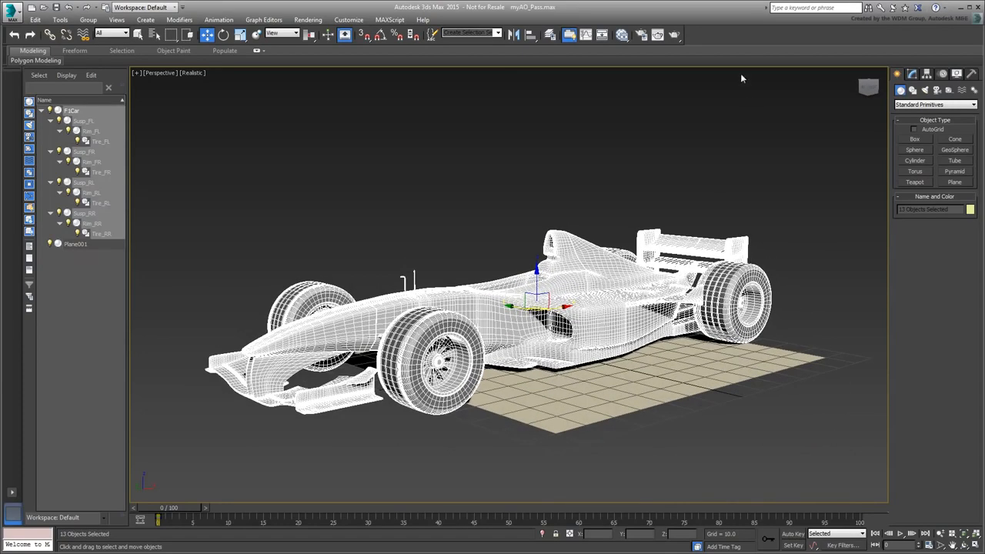
{"action": "left_click", "coordinate": [674, 35]}
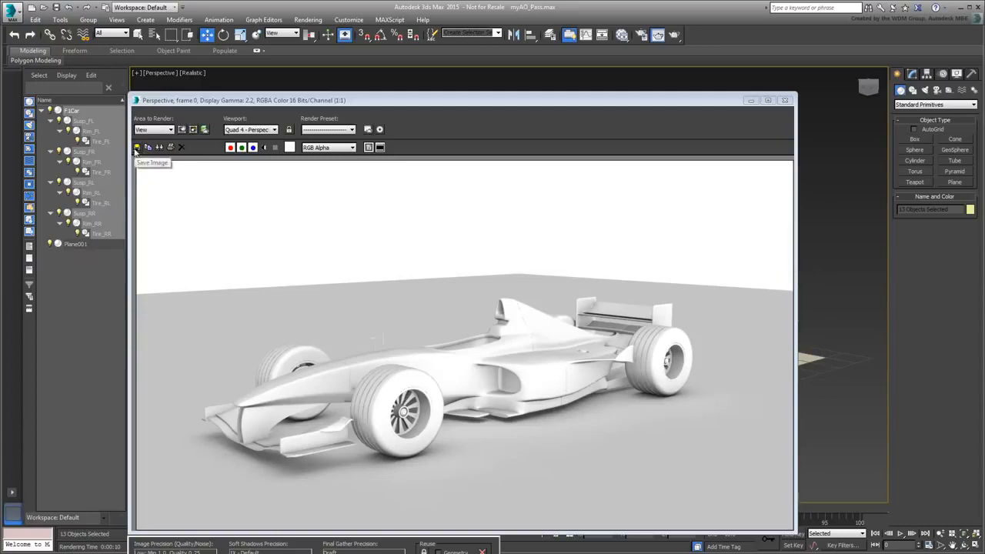
Save the rendered car image as myAO_Pass.png in Custom_SU-Templates, RGB 24 bit without an alpha channel, and close the rendered image
{"action": "left_click", "coordinate": [137, 147]}
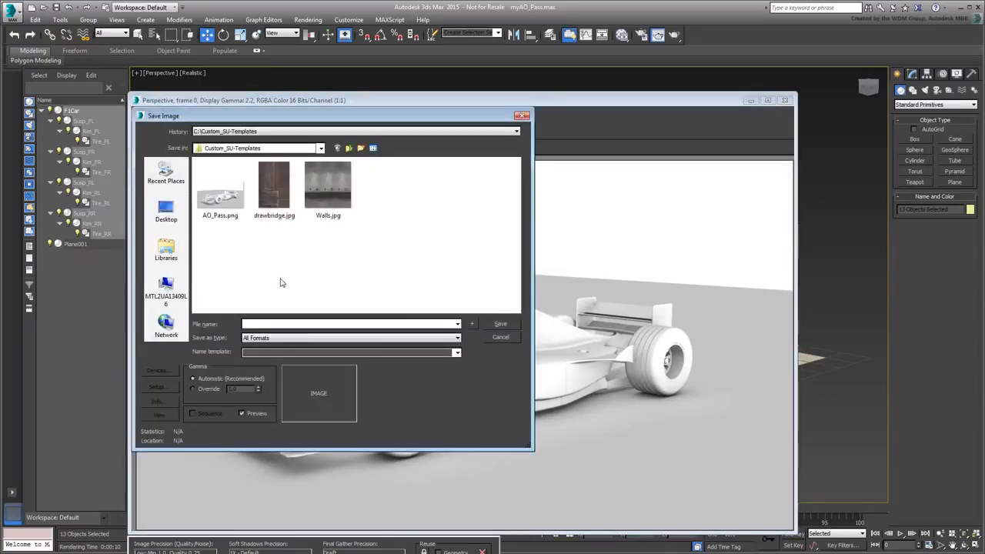
{"action": "type", "text": "myAO_"}
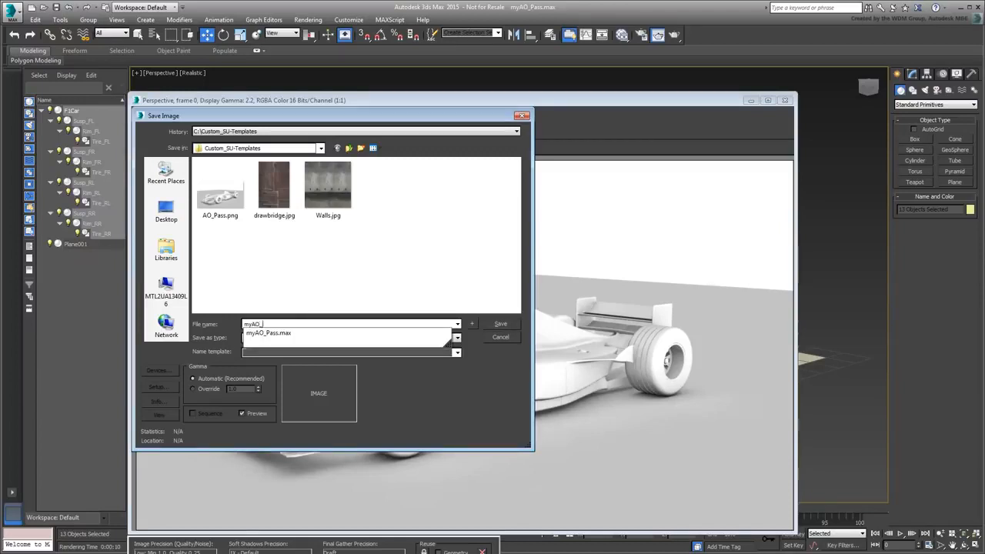
{"action": "type", "text": "Pass.png"}
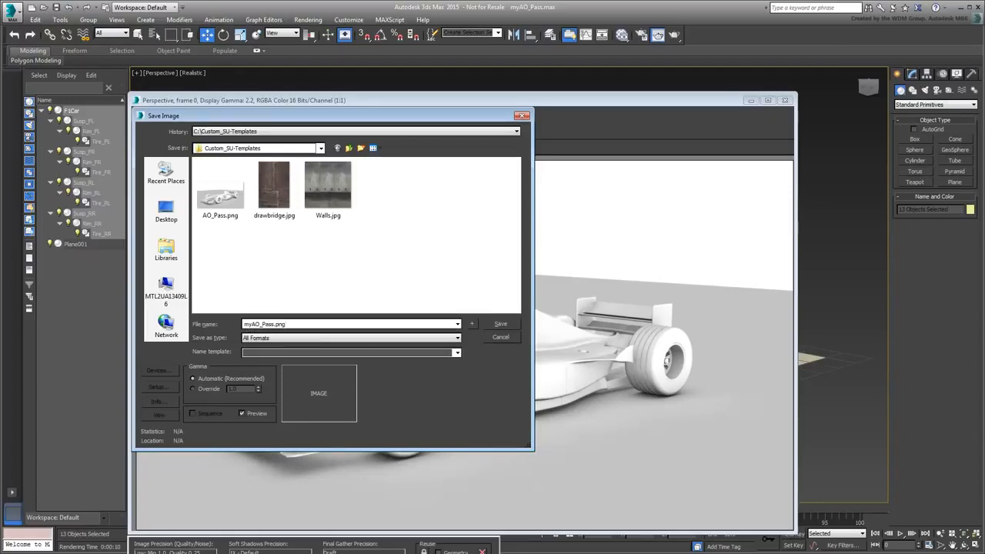
{"action": "key", "text": "Return"}
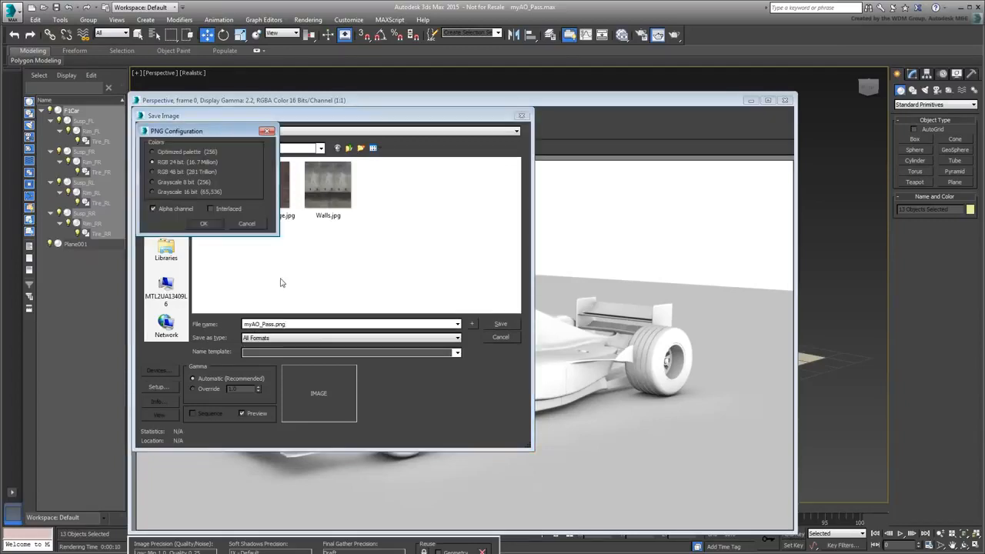
{"action": "left_click", "coordinate": [164, 210]}
{"action": "left_click", "coordinate": [205, 223]}
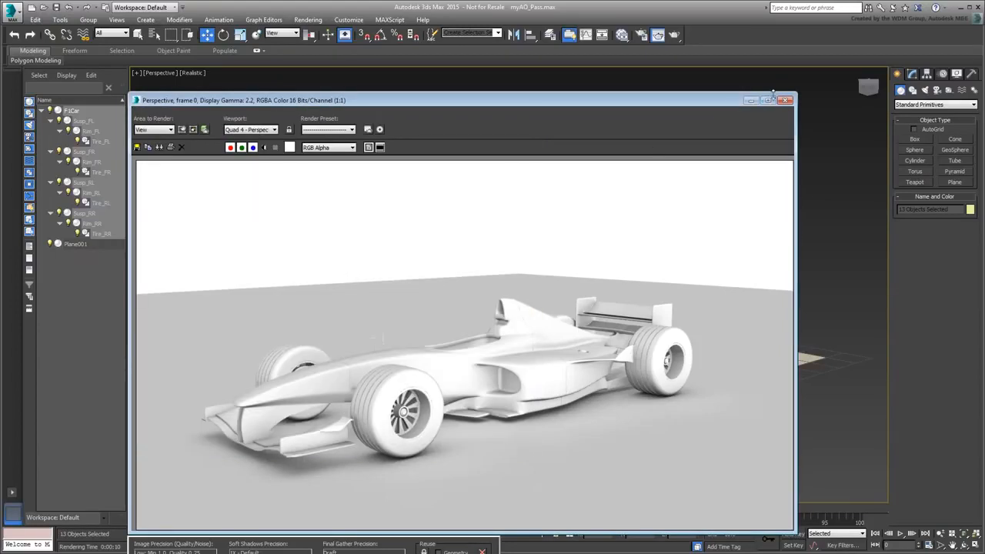
{"action": "left_click", "coordinate": [784, 100]}
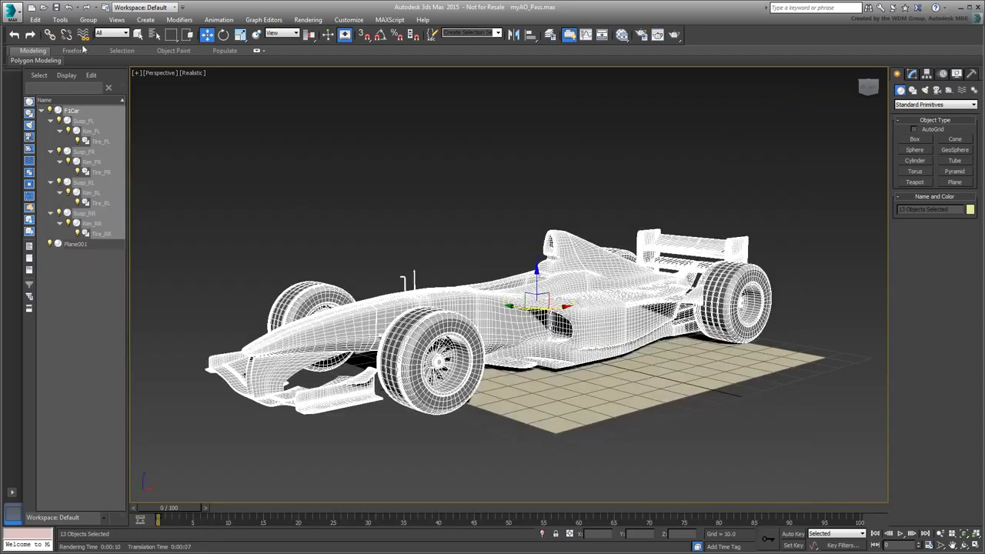
Reset 3ds Max to an empty scene, discarding the changes to the open car scene
{"action": "left_click", "coordinate": [12, 12]}
{"action": "left_click", "coordinate": [28, 59]}
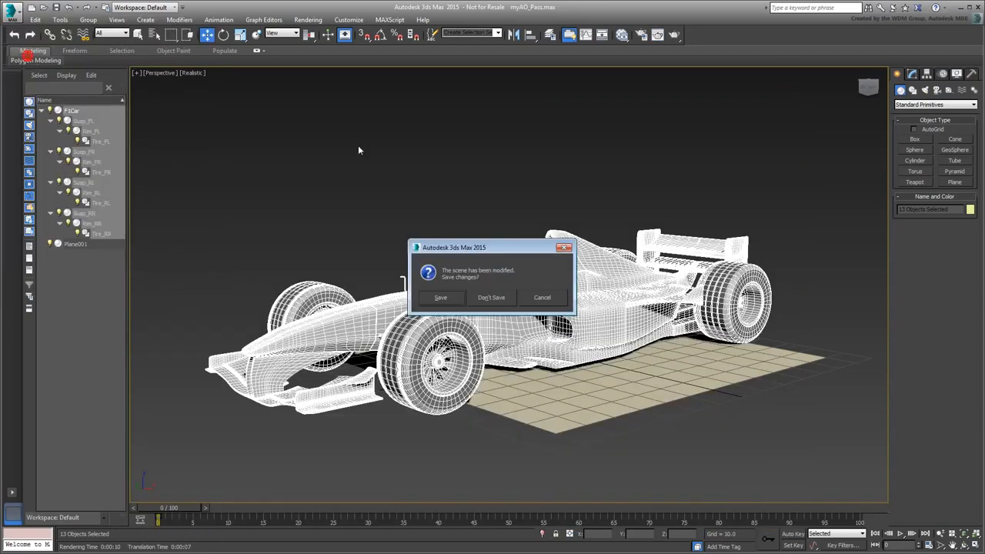
{"action": "left_click", "coordinate": [490, 298]}
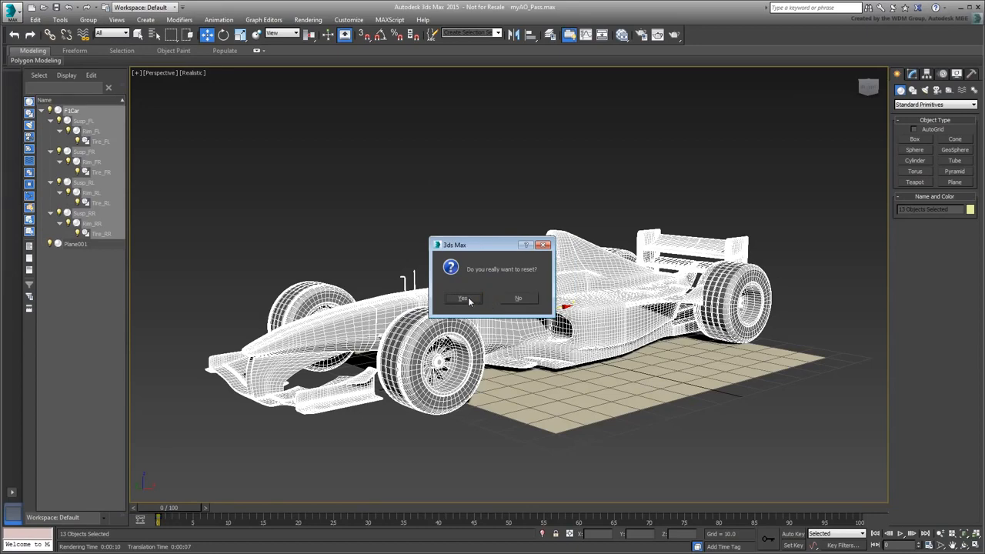
{"action": "left_click", "coordinate": [463, 299]}
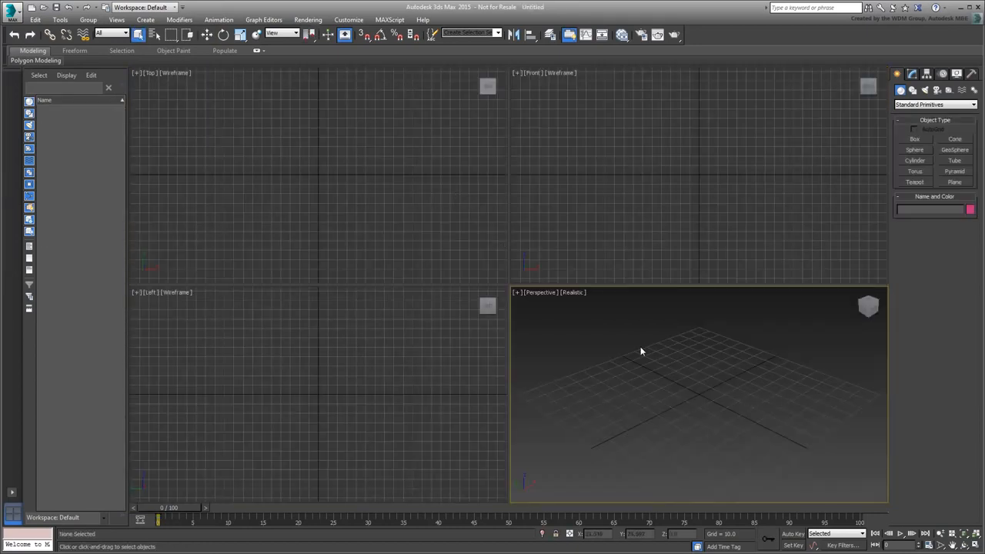
Open the Template Manager from the Welcome Screen and add a new start-up template named "AO Pass"
{"action": "left_click", "coordinate": [422, 20]}
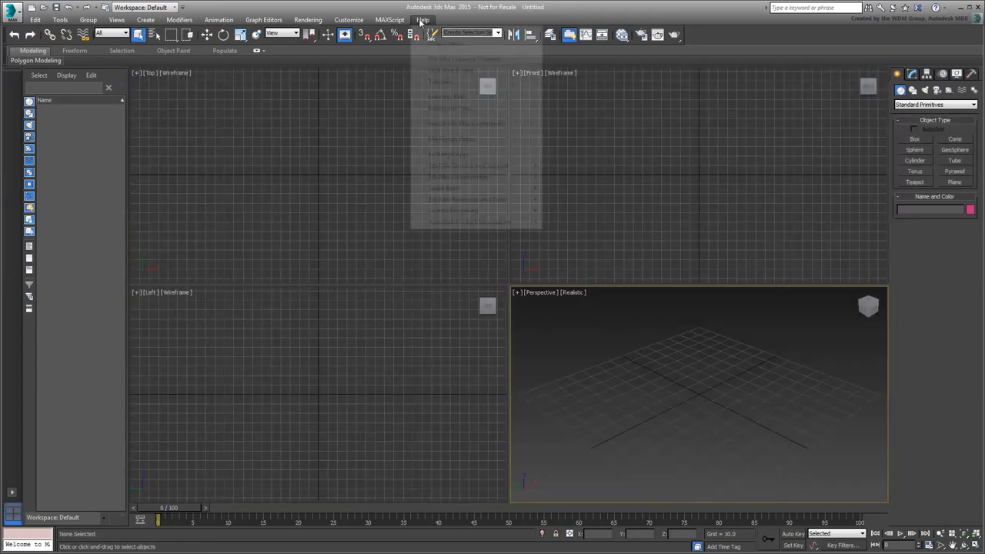
{"action": "left_click", "coordinate": [450, 70]}
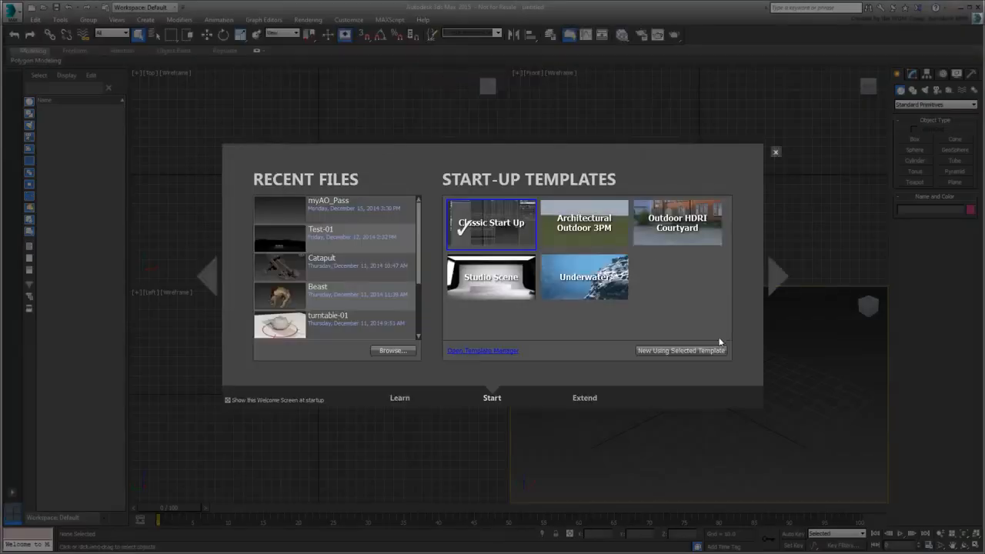
{"action": "left_click", "coordinate": [479, 351]}
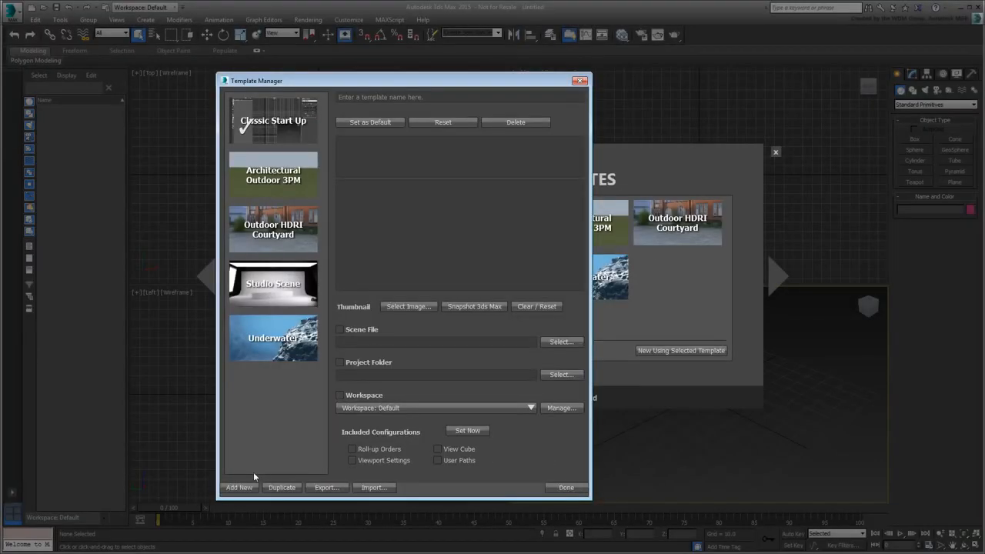
{"action": "left_click", "coordinate": [238, 487]}
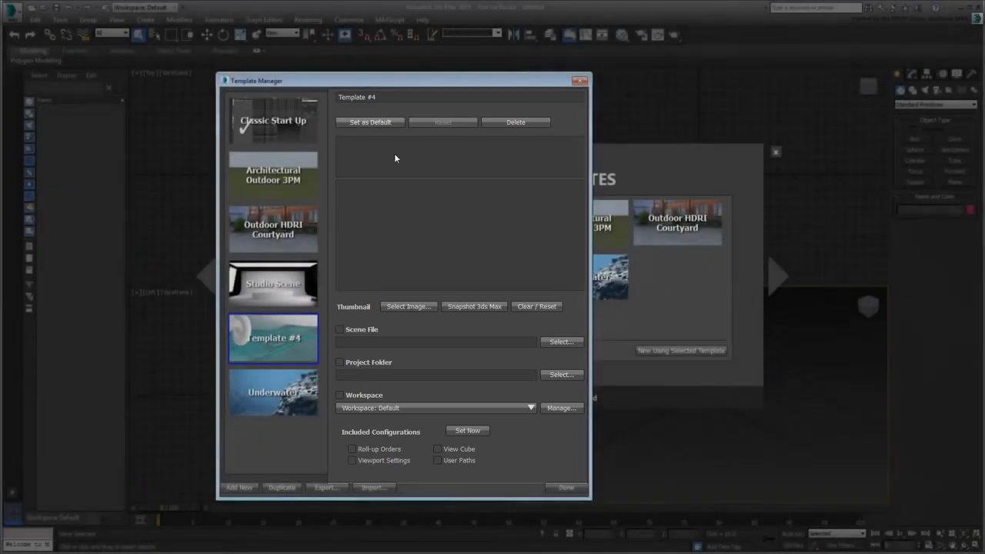
{"action": "double_click", "coordinate": [380, 98]}
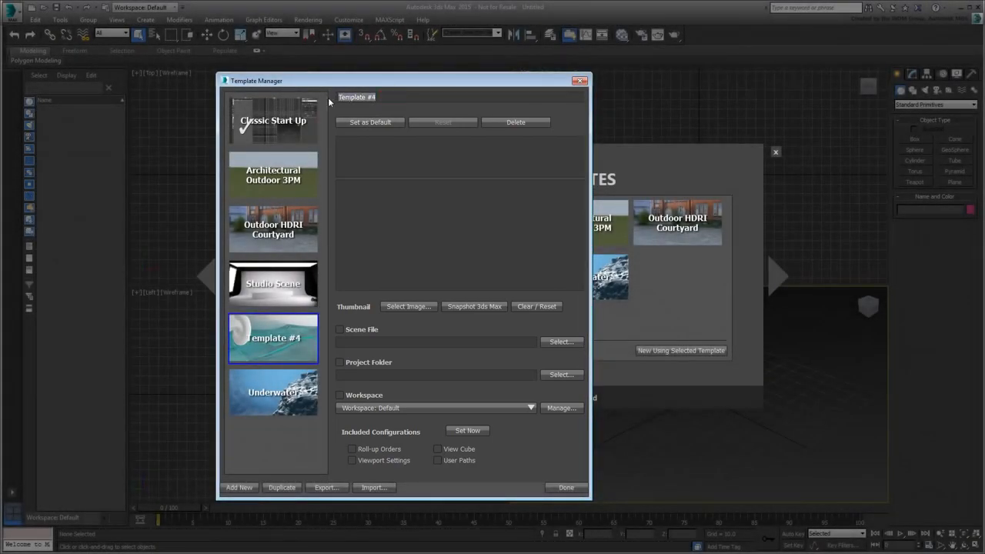
{"action": "type", "text": "AO Pass"}
{"action": "key", "text": "Return"}
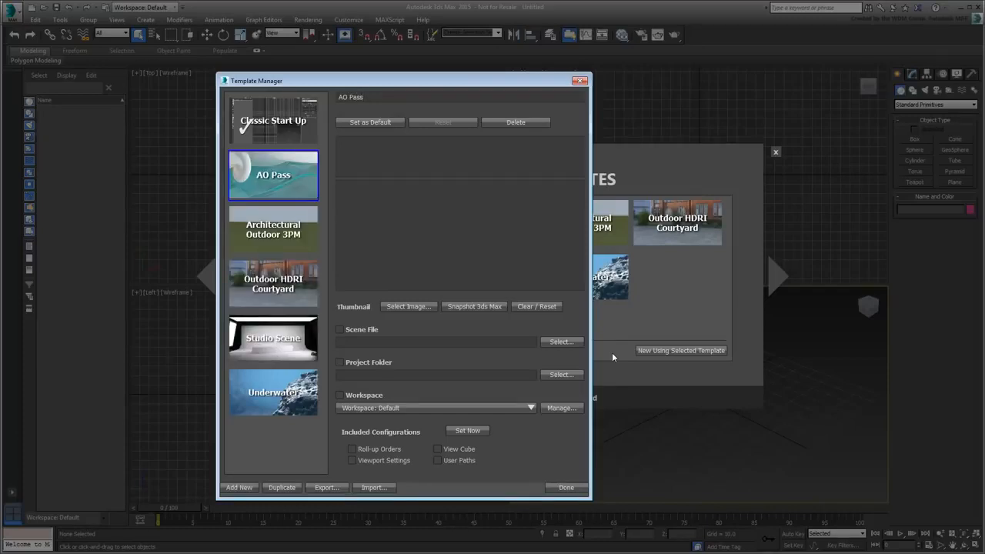
Copy the line "Simple Scene that renders an AO pass on all objects." from Notepad into the AO Pass template's short description
{"action": "key", "text": "alt+Tab"}
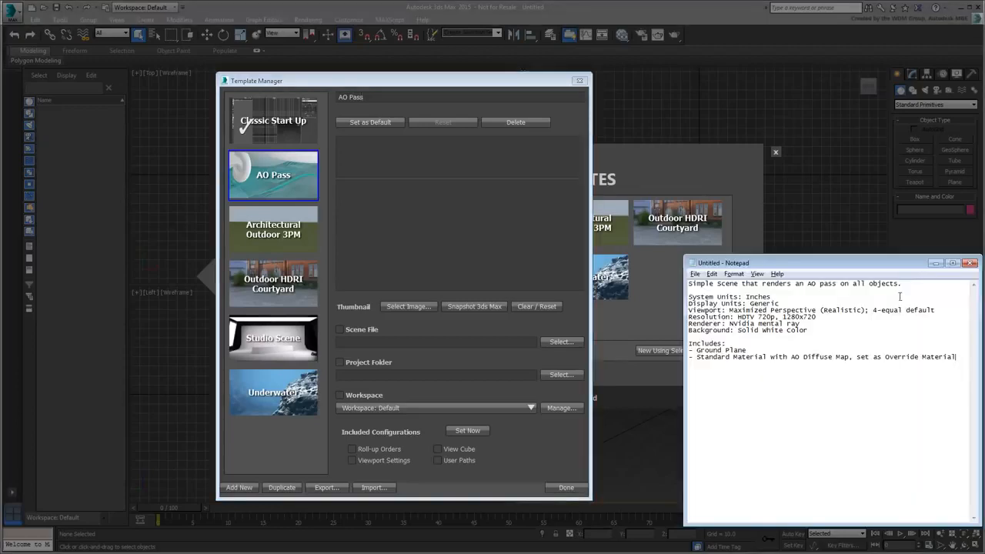
{"action": "left_click_drag", "start_coordinate": [910, 283], "coordinate": [668, 287]}
{"action": "left_click", "coordinate": [717, 274]}
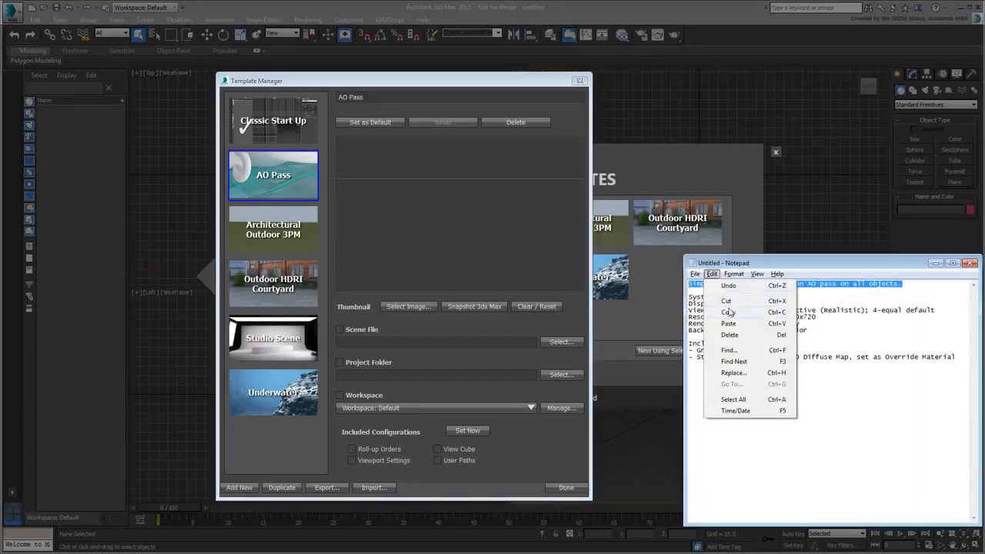
{"action": "left_click", "coordinate": [729, 313]}
{"action": "left_click", "coordinate": [378, 156]}
{"action": "key", "text": "ctrl+v"}
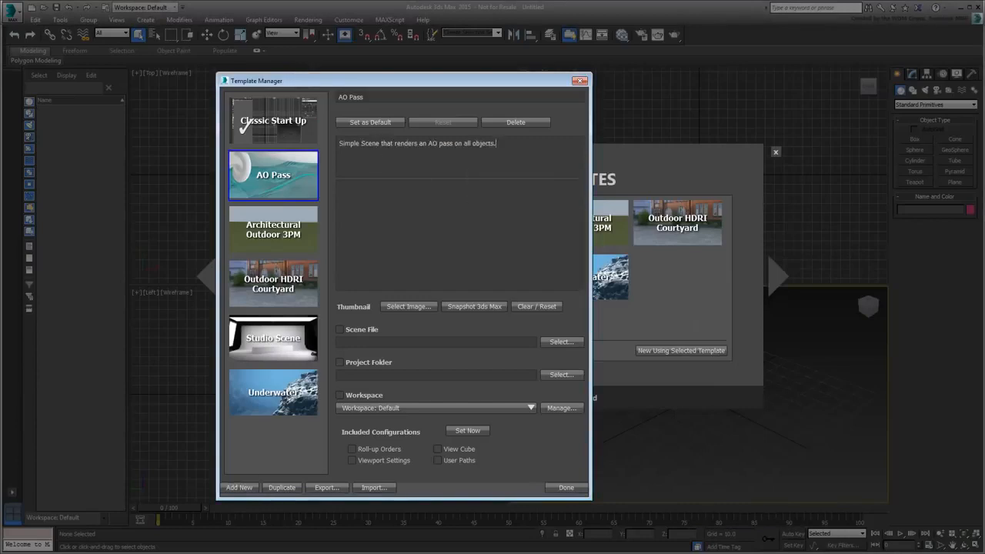
Copy the remaining Notepad notes, from "System Units: Inches" through the "Includes:" list, into the AO Pass template's detailed description
{"action": "key", "text": "alt+Tab"}
{"action": "left_click_drag", "start_coordinate": [958, 357], "coordinate": [670, 297]}
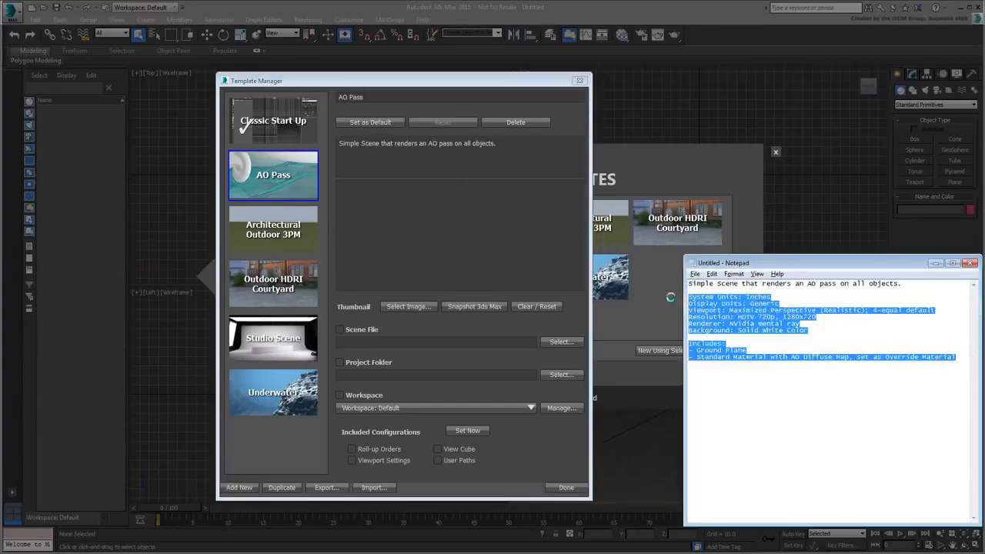
{"action": "right_click", "coordinate": [743, 316]}
{"action": "left_click", "coordinate": [761, 339]}
{"action": "left_click", "coordinate": [405, 217]}
{"action": "key", "text": "ctrl+v"}
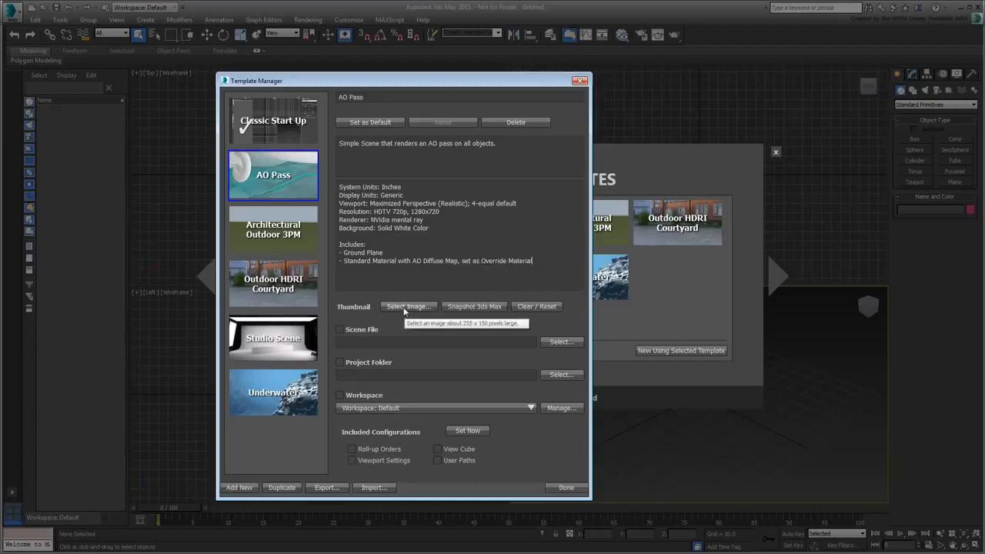
Assign AO_Pass.png from the Custom_SU-Templates folder as the AO Pass template's thumbnail
{"action": "left_click", "coordinate": [404, 308]}
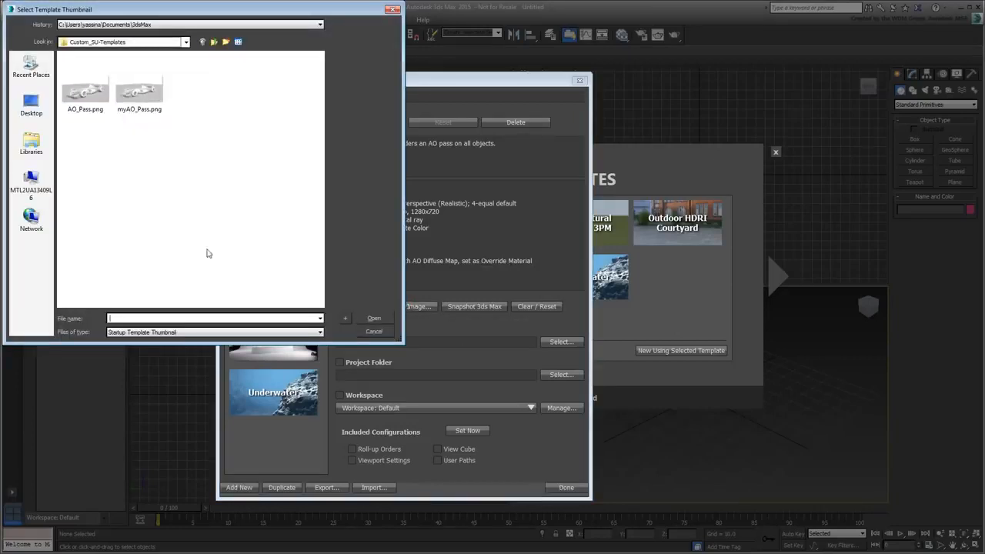
{"action": "left_click", "coordinate": [77, 94]}
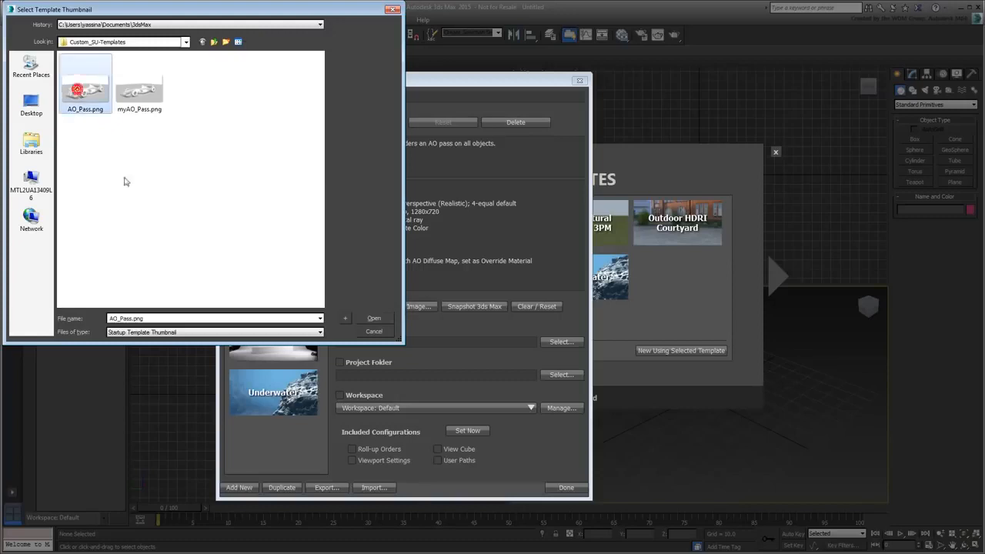
{"action": "left_click", "coordinate": [374, 320]}
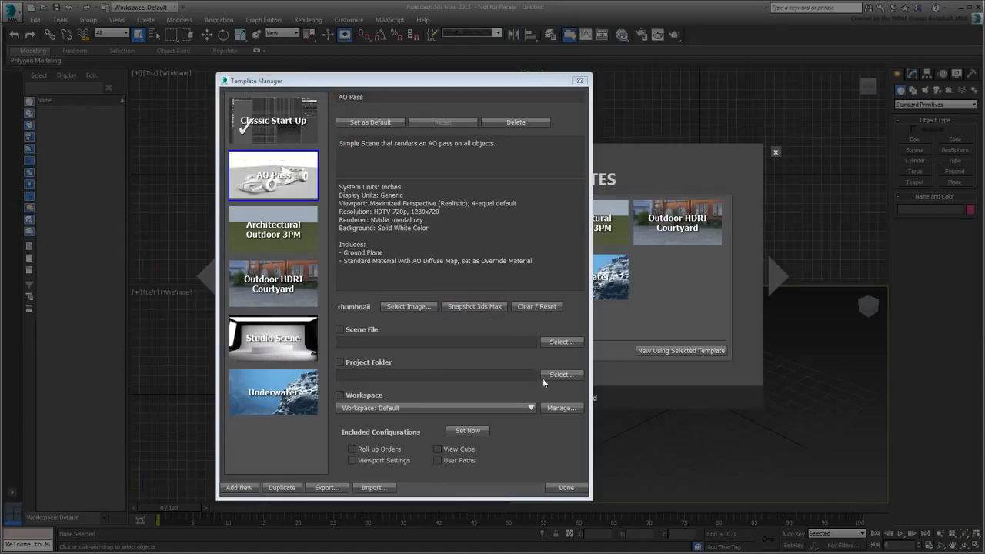
Enable the scene file for the AO Pass template and set it to AO_Pass.max from Custom_SU-Templates
{"action": "left_click", "coordinate": [339, 330]}
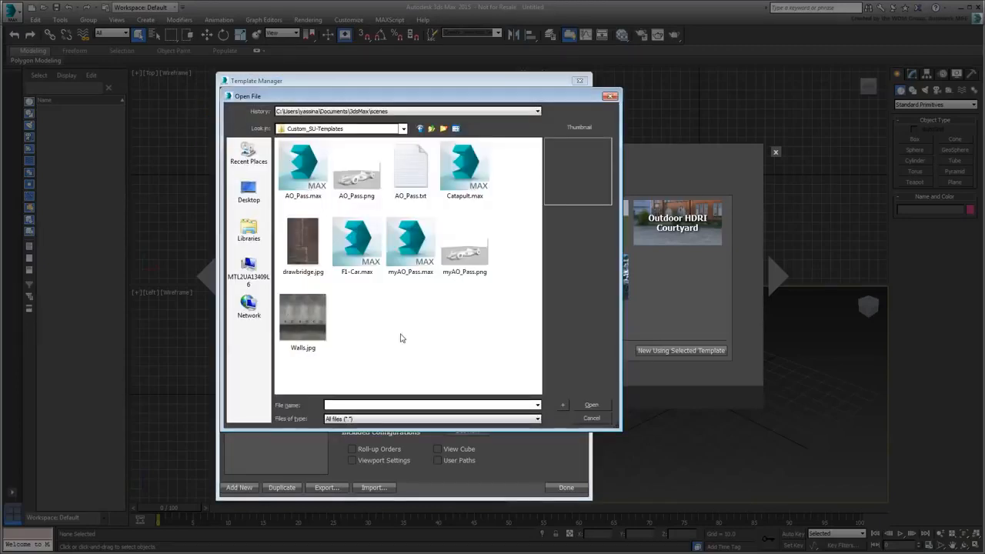
{"action": "left_click", "coordinate": [412, 265]}
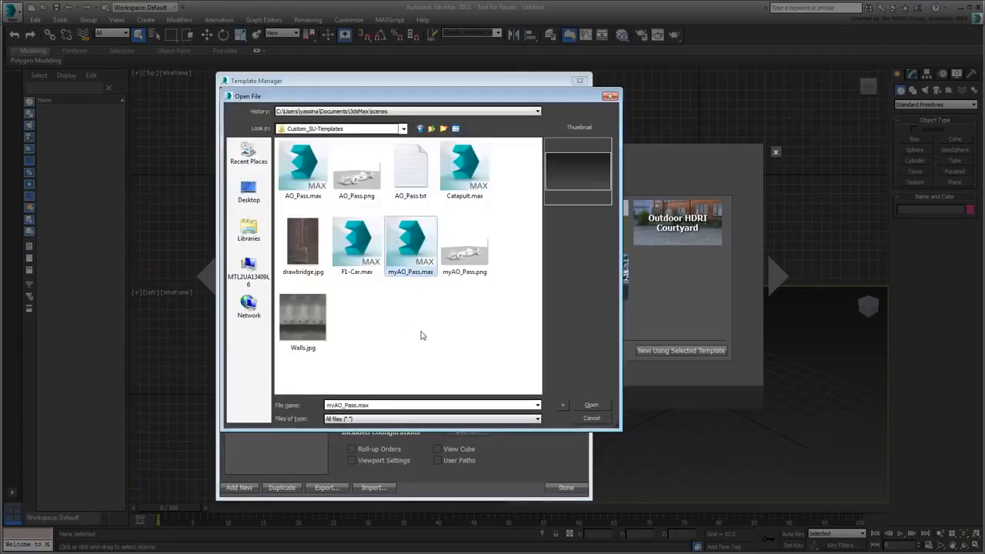
{"action": "left_click", "coordinate": [306, 175]}
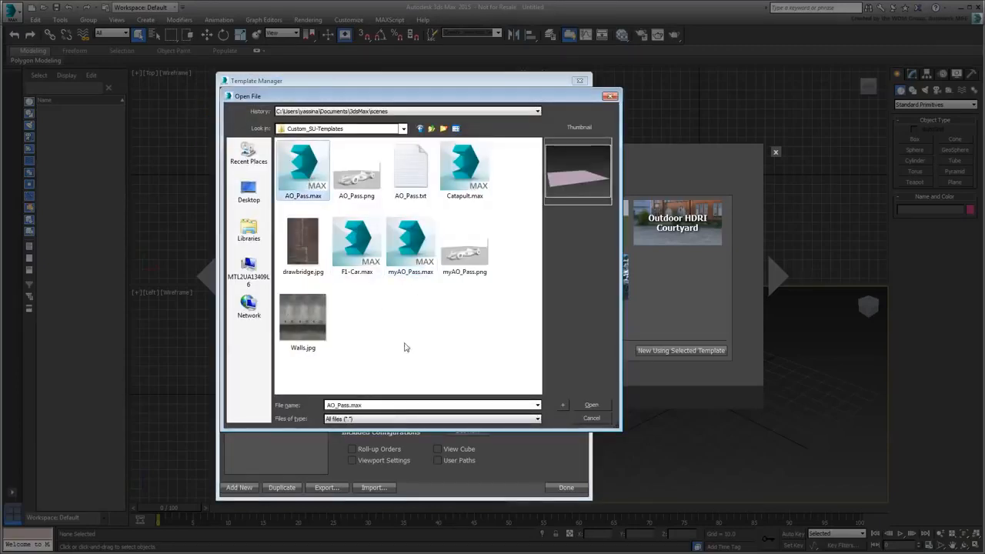
{"action": "left_click", "coordinate": [590, 404]}
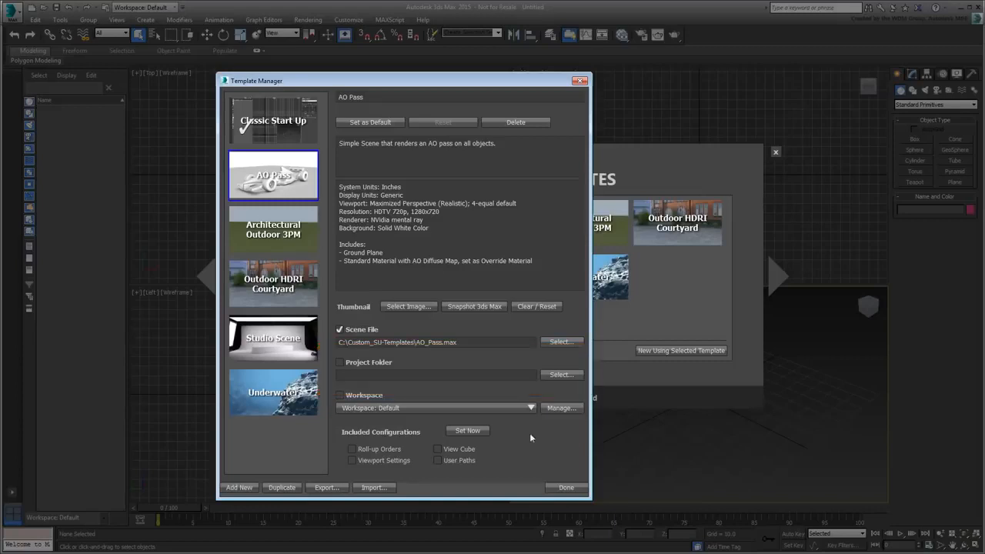
Keep the default workspace, set the View Cube as an included configuration of the AO Pass template, and close the Template Manager
{"action": "left_click", "coordinate": [531, 409]}
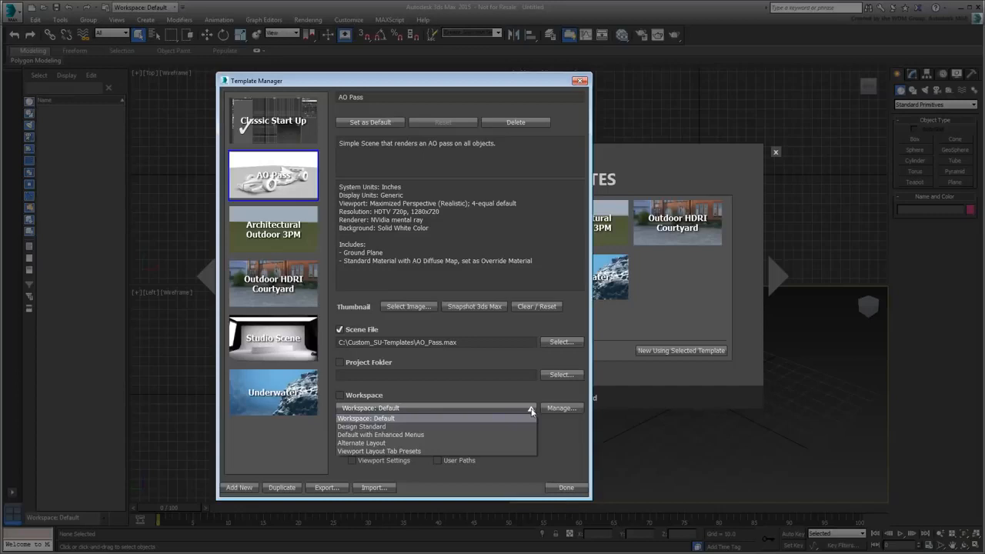
{"action": "left_click", "coordinate": [530, 410]}
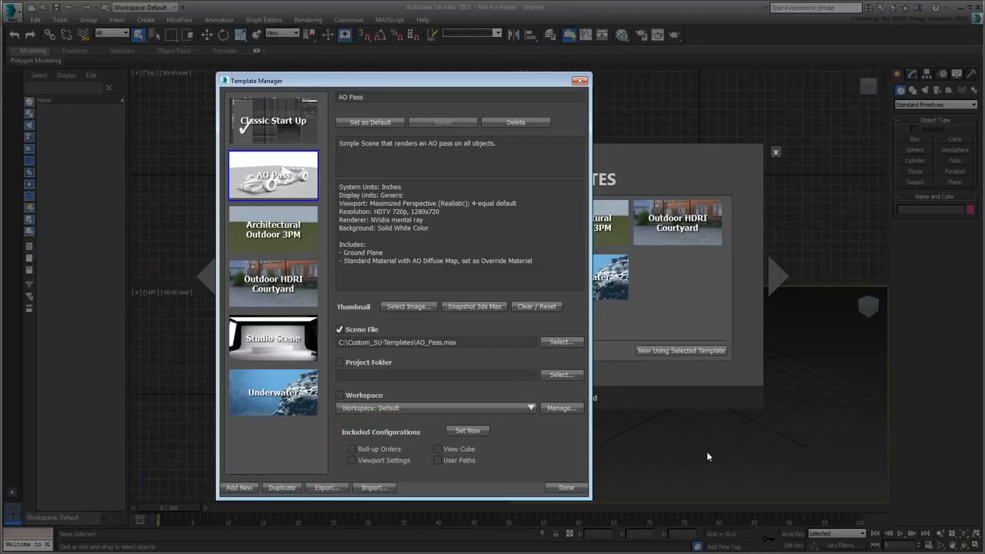
{"action": "left_click", "coordinate": [437, 448]}
{"action": "left_click", "coordinate": [474, 431]}
{"action": "left_click", "coordinate": [571, 490]}
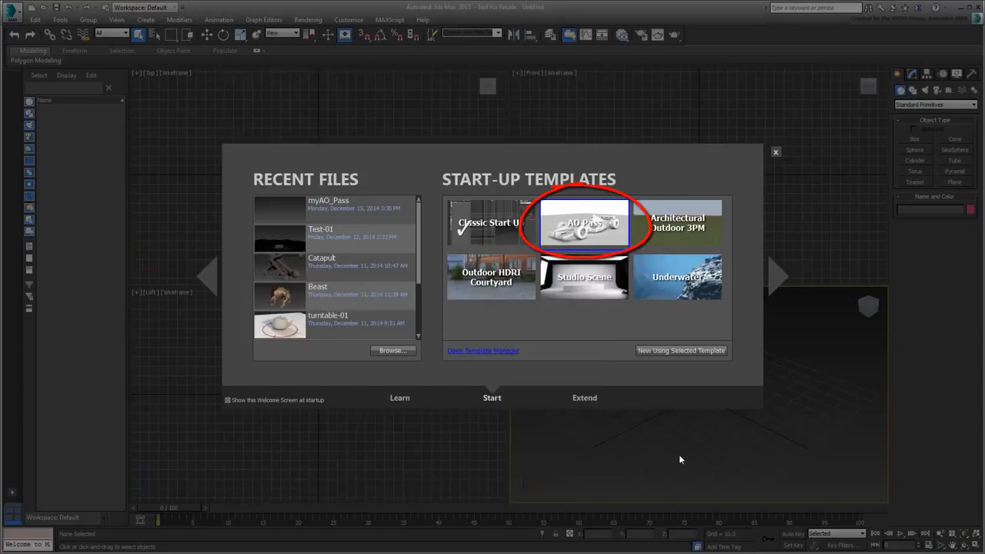
Start a new scene from the AO Pass template and merge Catapult.max from the Custom_SU-Templates folder into it
{"action": "left_click", "coordinate": [673, 353]}
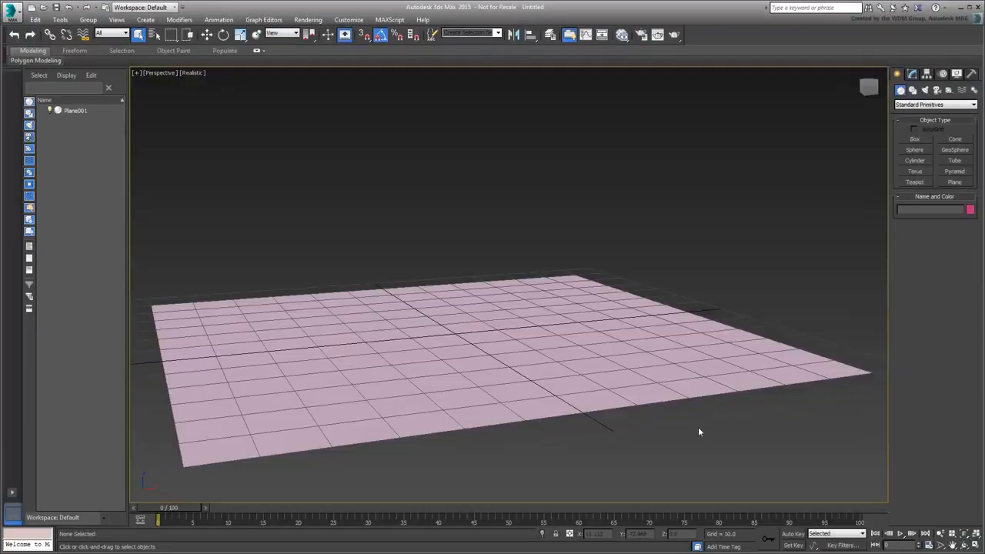
{"action": "key", "text": "alt+Tab"}
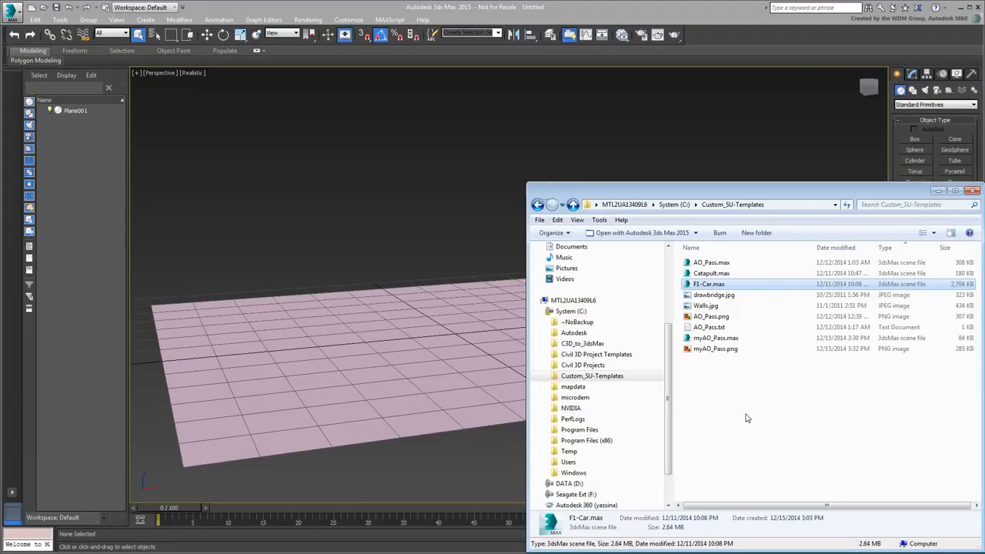
{"action": "left_click_drag", "start_coordinate": [709, 274], "coordinate": [429, 339]}
{"action": "left_click", "coordinate": [454, 357]}
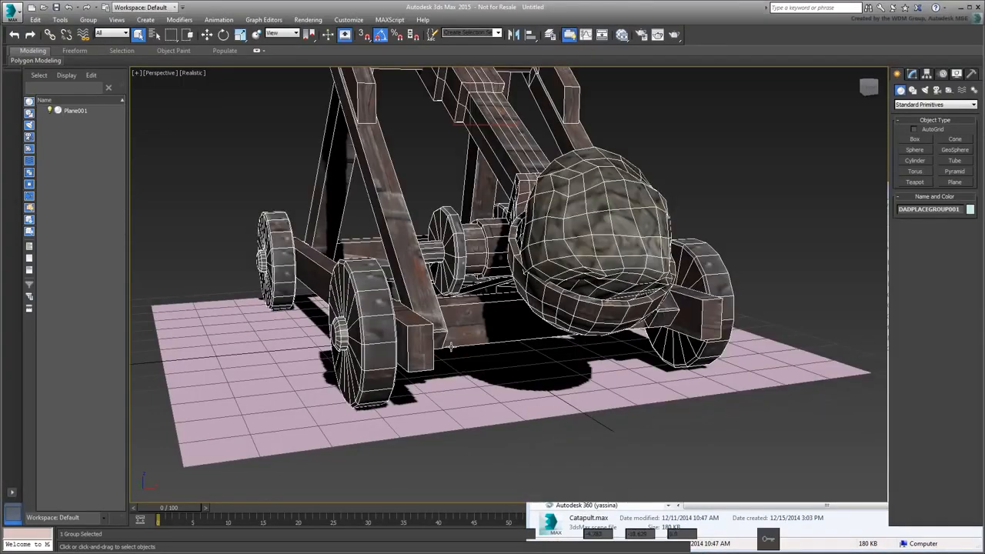
{"action": "left_click", "coordinate": [451, 347]}
Frame the whole catapult at a three-quarter angle in the Perspective view, render its occlusion pass, and close the rendered image
{"action": "key", "text": "w"}
{"action": "scroll", "coordinate": [517, 348], "scroll_direction": "down", "scroll_amount": 4}
{"action": "middle_click_drag", "start_coordinate": [492, 362], "coordinate": [593, 384], "text": "alt"}
{"action": "key", "text": "shift+q"}
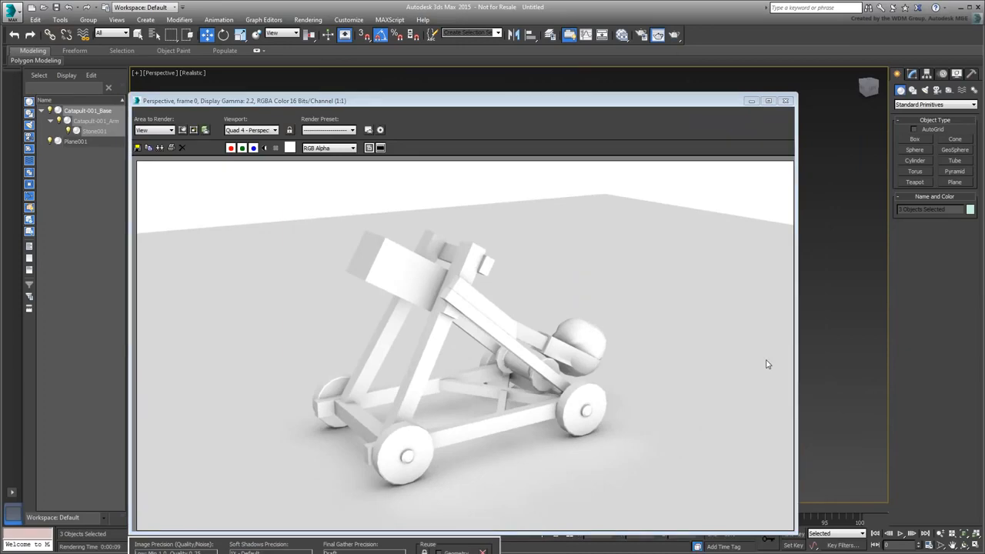
{"action": "left_click", "coordinate": [784, 101]}
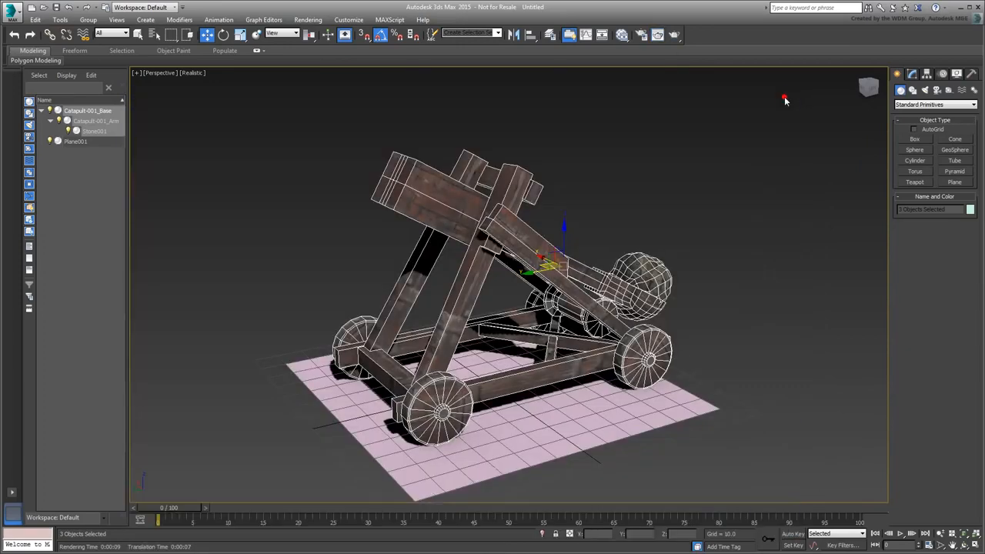
Reopen the Welcome Screen to view the start-up templates
{"action": "left_click", "coordinate": [422, 19]}
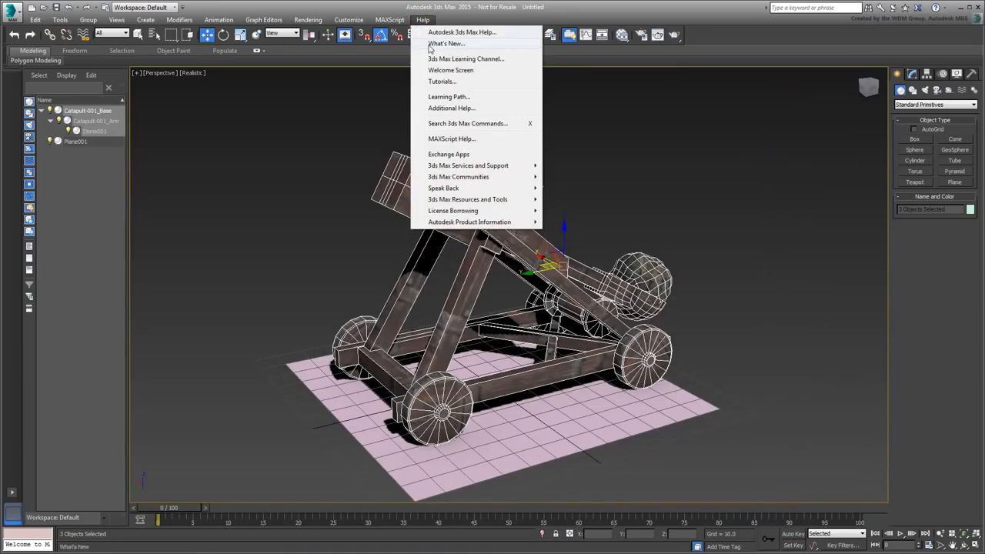
{"action": "left_click", "coordinate": [451, 71]}
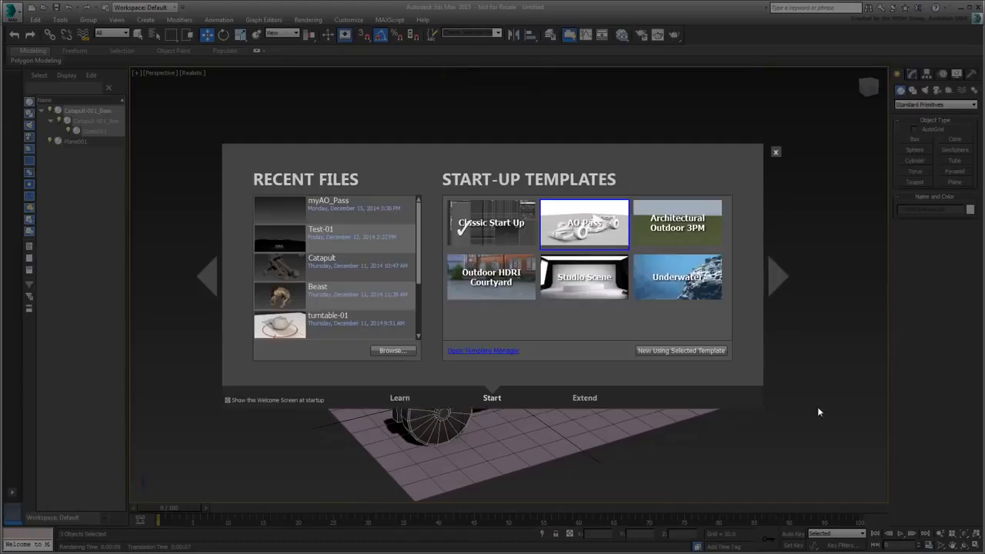